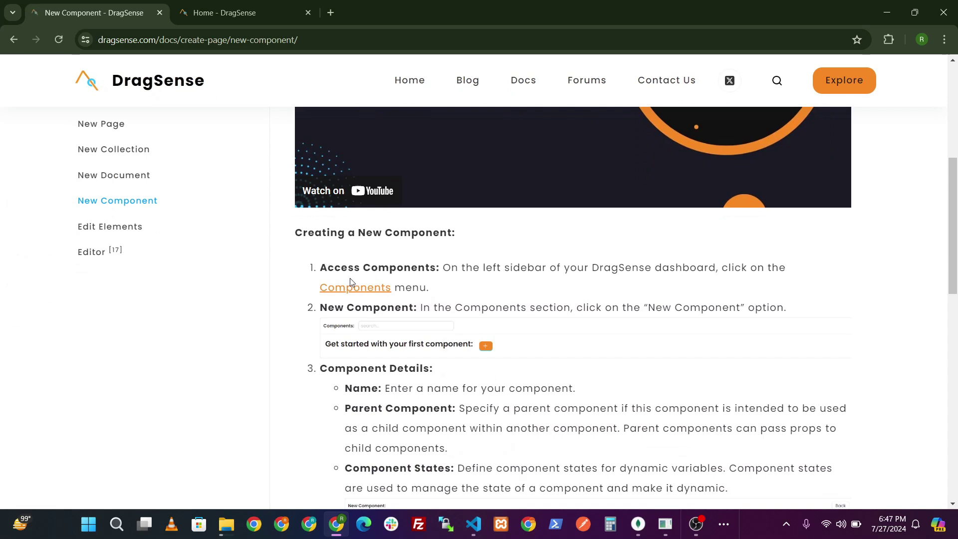
- Switch to the Home - DragSense tab and go to the DragSense app's login page via Explore
{"action": "left_click", "coordinate": [224, 13]}
{"action": "left_click", "coordinate": [843, 81]}
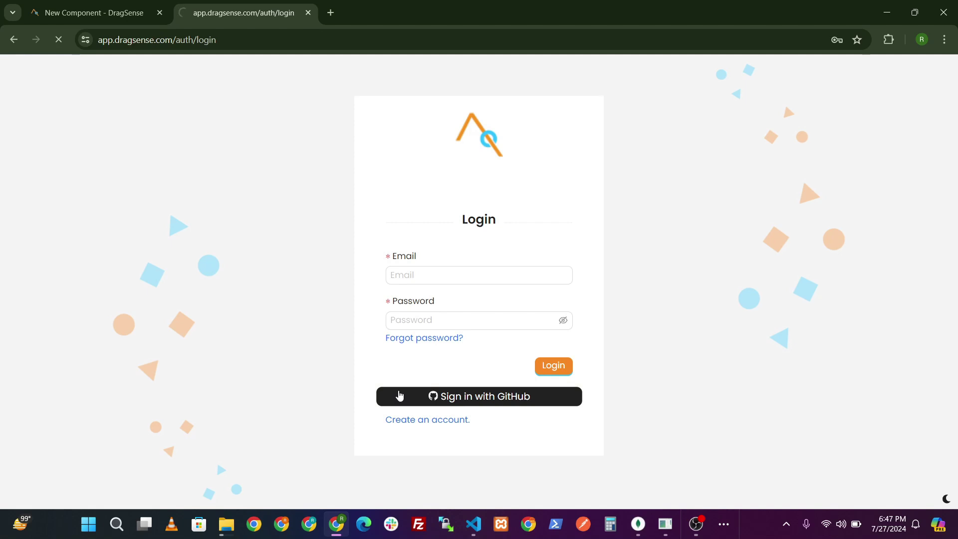
- Sign in with GitHub and open the Demo Website project's Components page, briefly checking the docs
{"action": "left_click", "coordinate": [399, 396]}
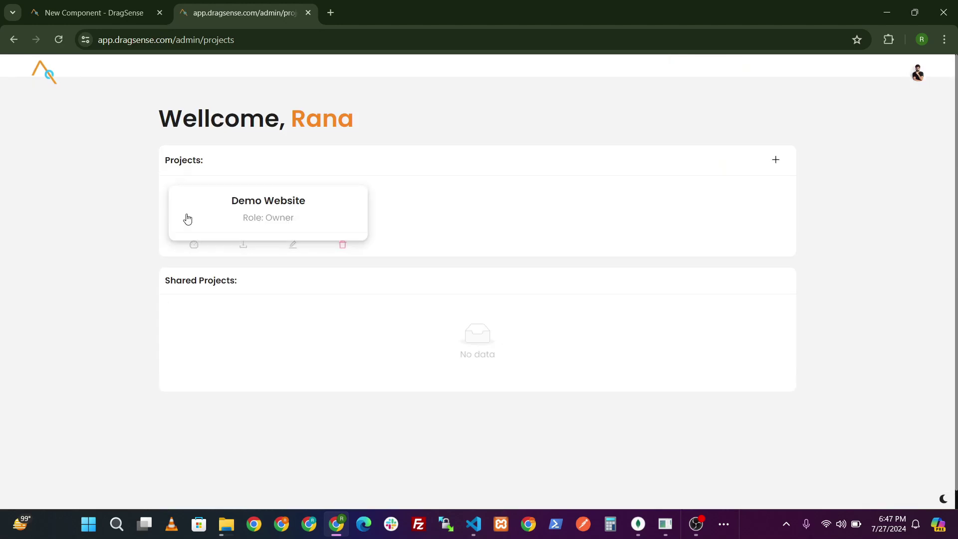
{"action": "left_click", "coordinate": [197, 245]}
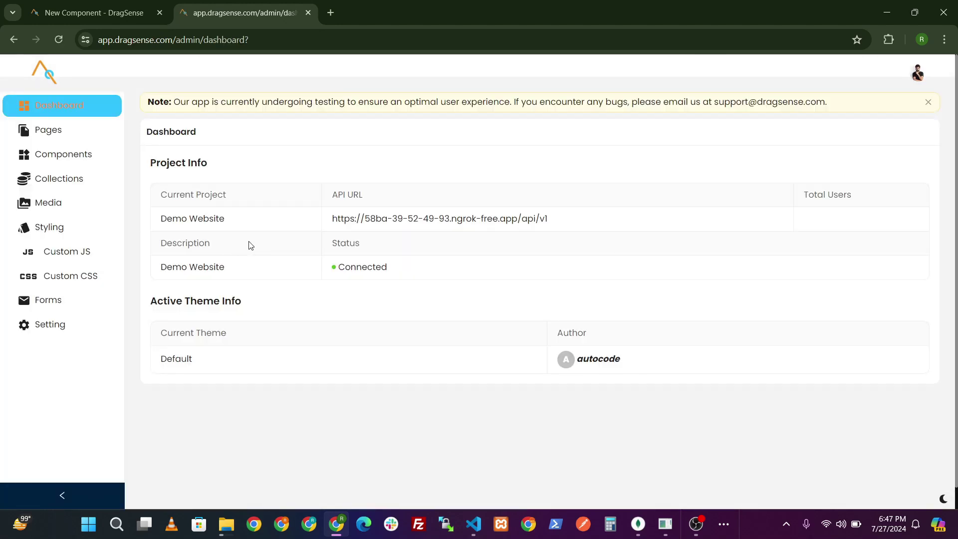
{"action": "left_click", "coordinate": [55, 155]}
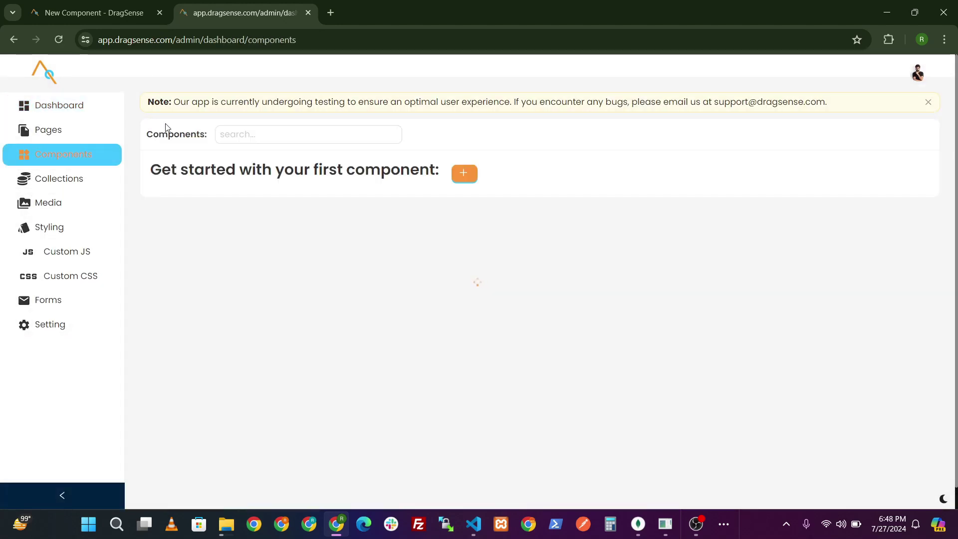
{"action": "key", "text": "ctrl+shift+Tab"}
{"action": "scroll", "coordinate": [402, 349], "scroll_direction": "down", "scroll_amount": 1}
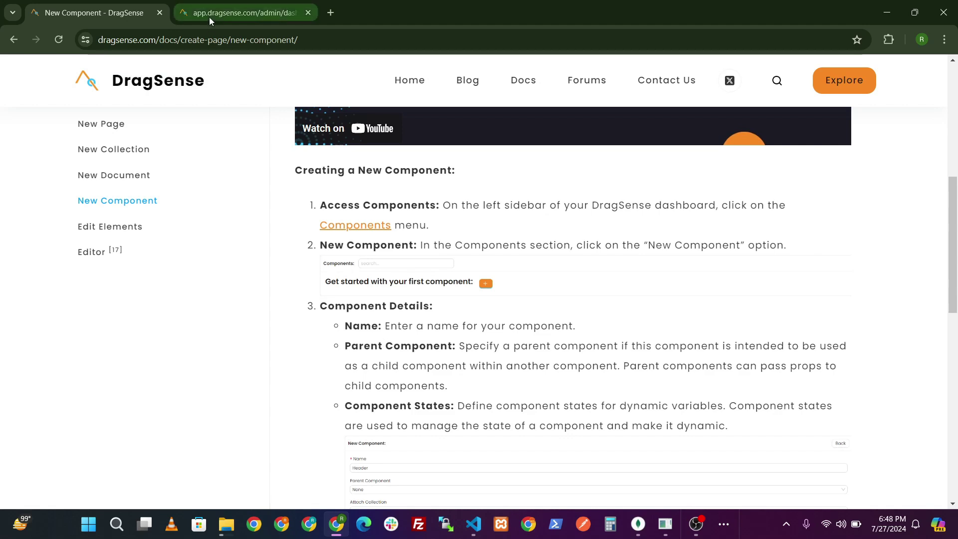
{"action": "left_click", "coordinate": [240, 12]}
- Start a new component named Parent Component
{"action": "left_click", "coordinate": [466, 180]}
{"action": "left_click", "coordinate": [442, 185]}
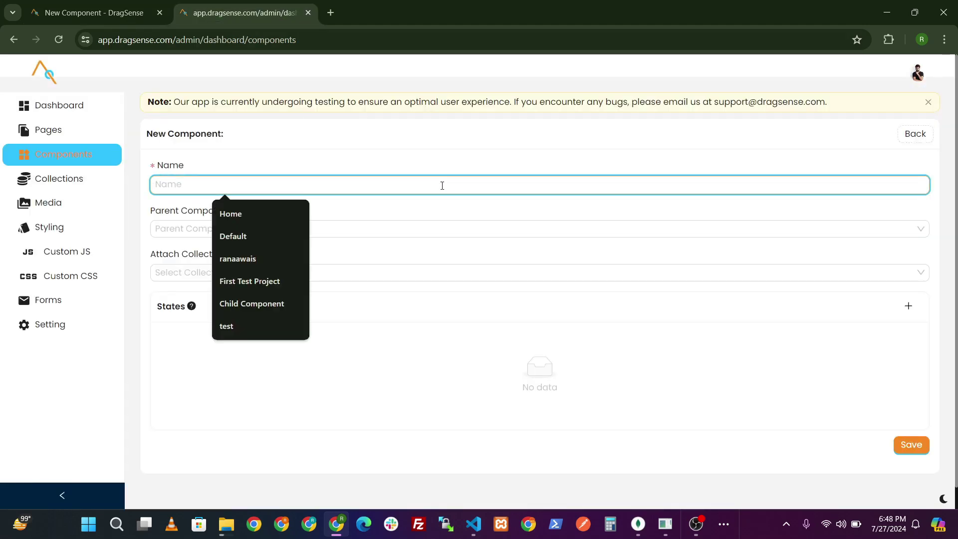
{"action": "type", "text": "Parent"}
{"action": "key", "text": "Down"}
{"action": "key", "text": "Tab"}
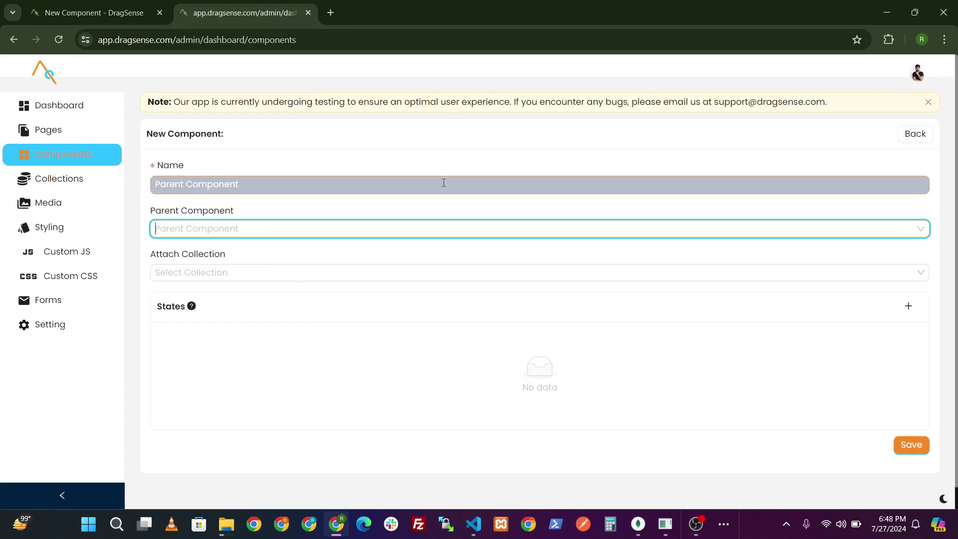
- After checking the Component States docs, add a father_name text state with a default name
{"action": "left_click", "coordinate": [908, 306]}
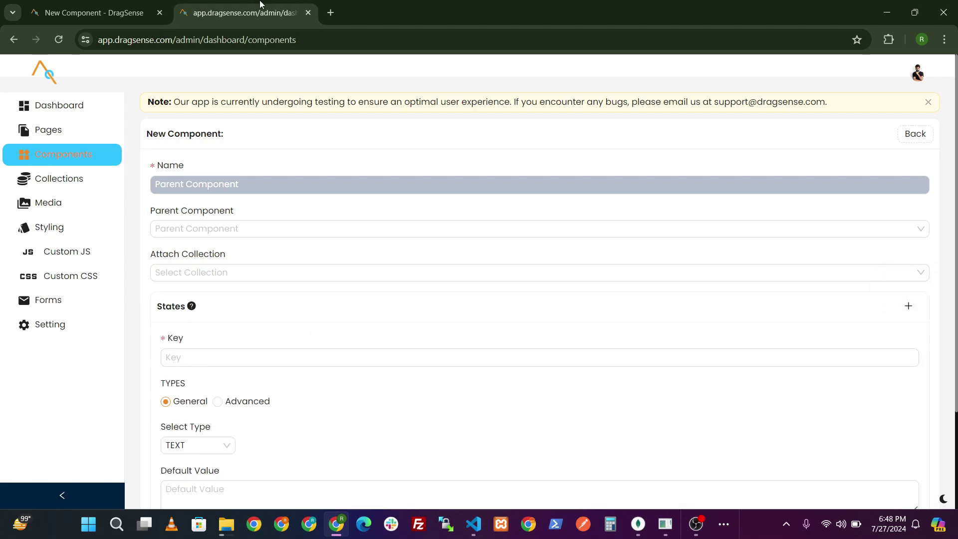
{"action": "key", "text": "ctrl+Page_Up"}
{"action": "scroll", "coordinate": [367, 283], "scroll_direction": "down", "scroll_amount": 2}
{"action": "left_click_drag", "start_coordinate": [344, 282], "coordinate": [478, 282]}
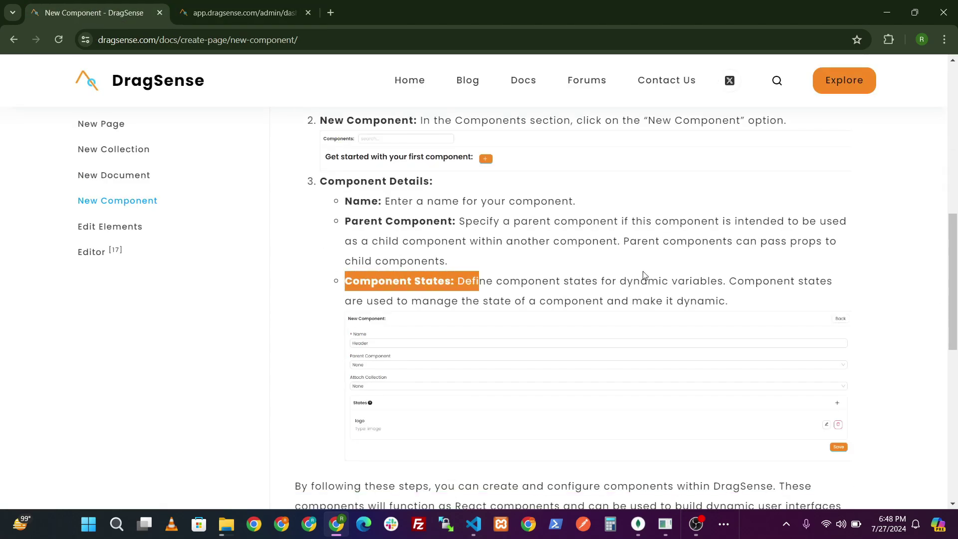
{"action": "left_click", "coordinate": [733, 283]}
{"action": "left_click", "coordinate": [230, 15]}
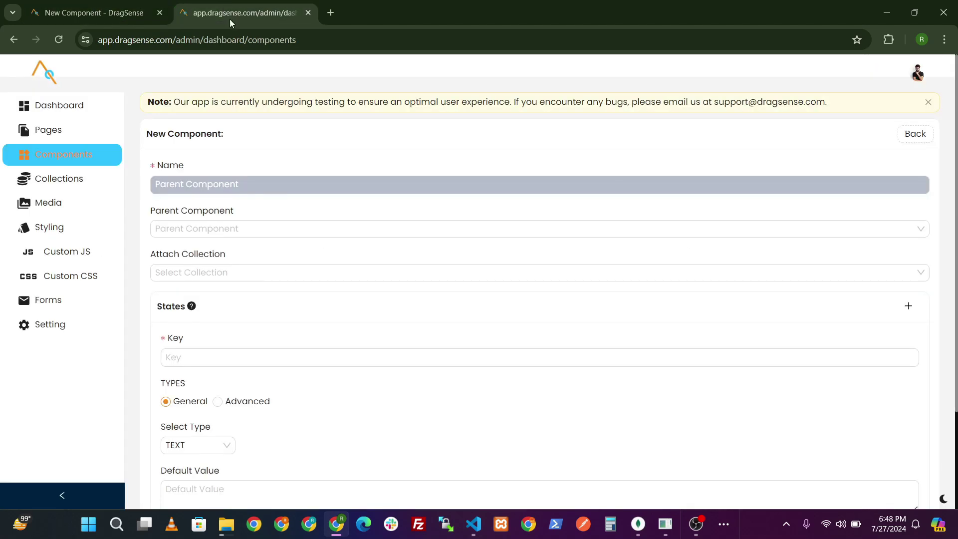
{"action": "left_click", "coordinate": [207, 356]}
{"action": "type", "text": "father_name"}
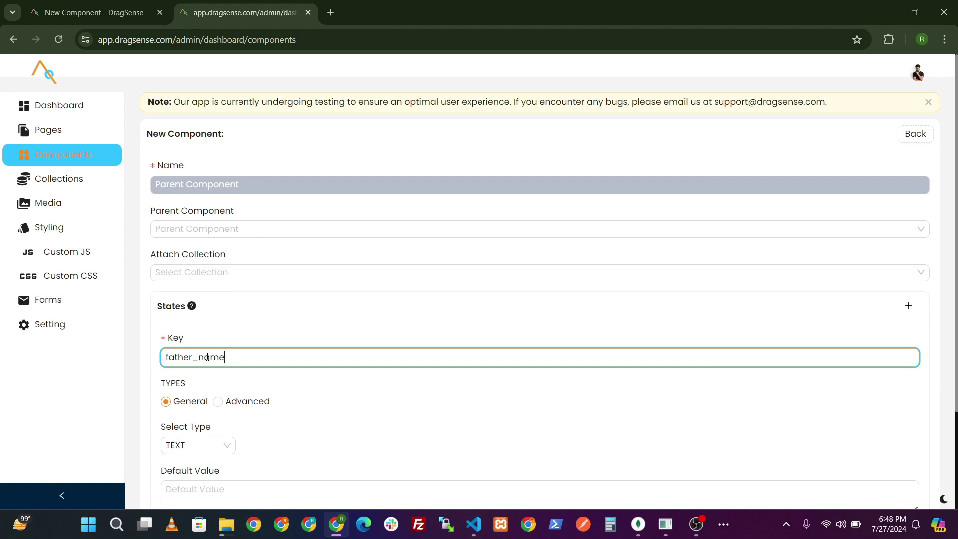
{"action": "scroll", "coordinate": [190, 355], "scroll_direction": "down", "scroll_amount": 3}
{"action": "left_click", "coordinate": [414, 377]}
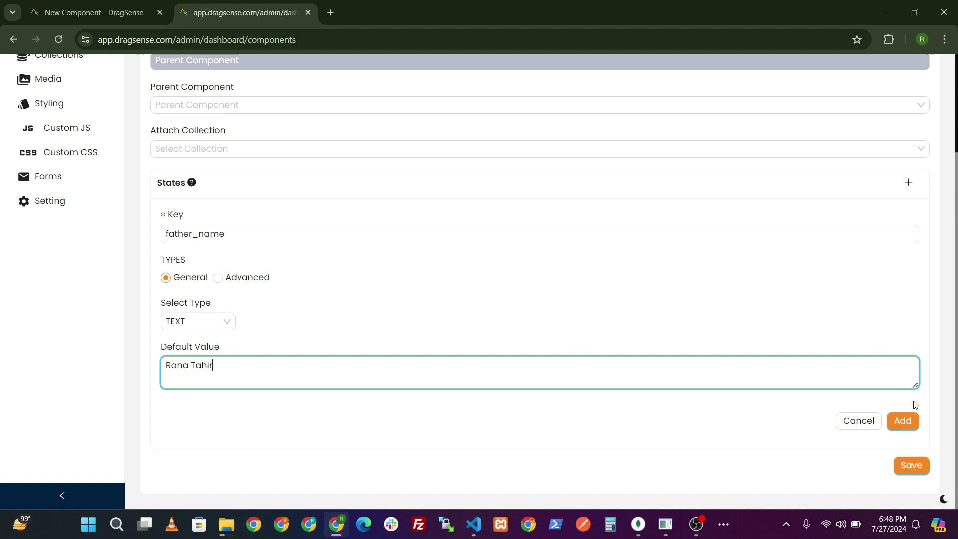
{"action": "left_click", "coordinate": [903, 420]}
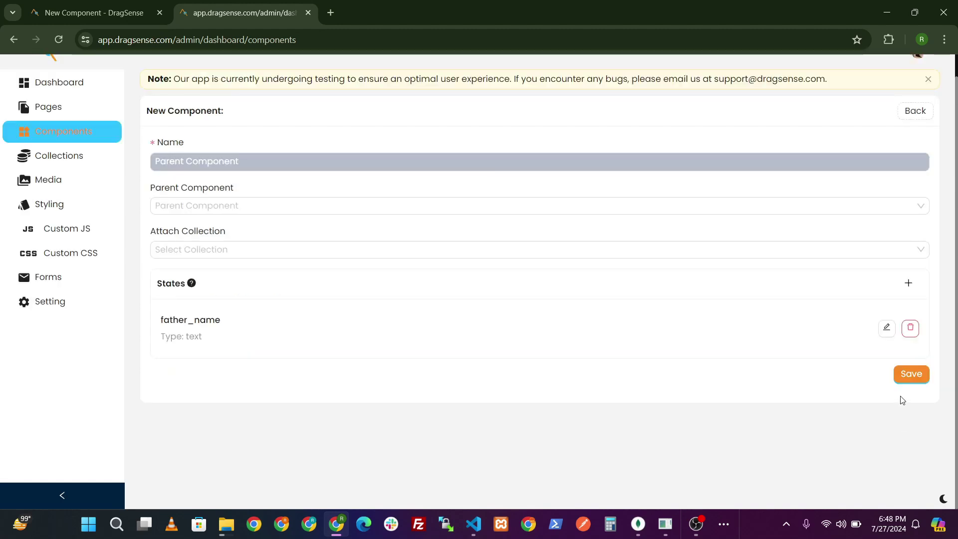
- Add an occupation text state defaulting to Civil Engineer and save Parent Component
{"action": "left_click", "coordinate": [909, 281]}
{"action": "left_click", "coordinate": [312, 339]}
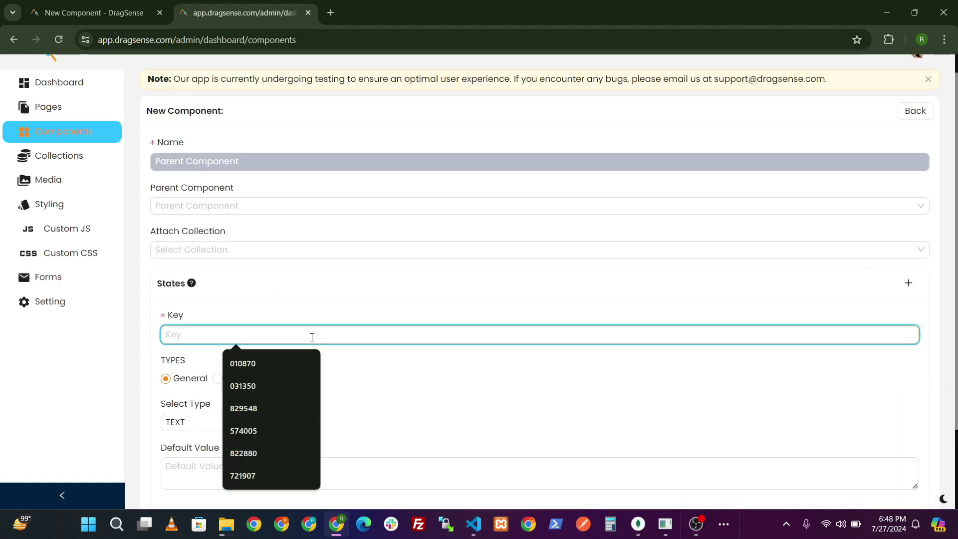
{"action": "type", "text": "occupation"}
{"action": "scroll", "coordinate": [311, 337], "scroll_direction": "down", "scroll_amount": 3}
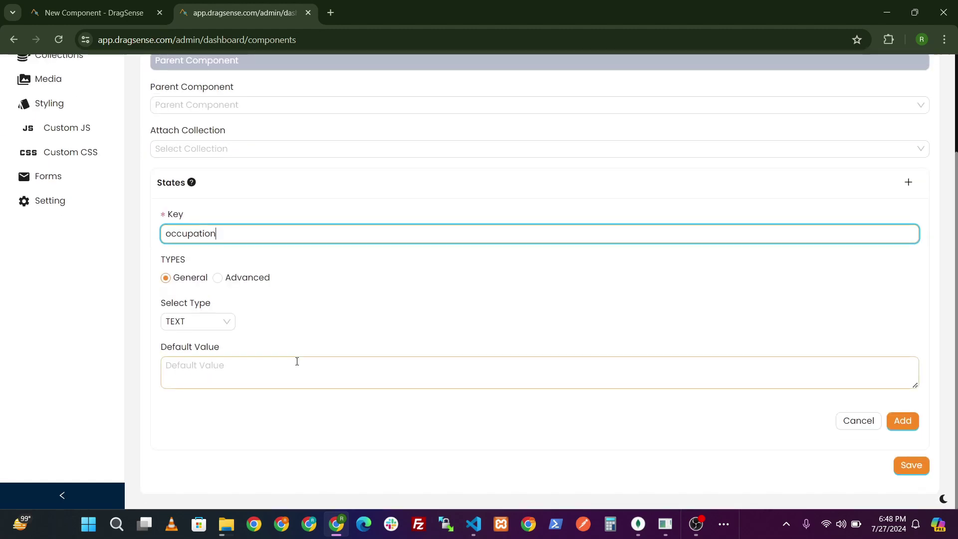
{"action": "left_click", "coordinate": [289, 371]}
{"action": "type", "text": "Civil Engineer"}
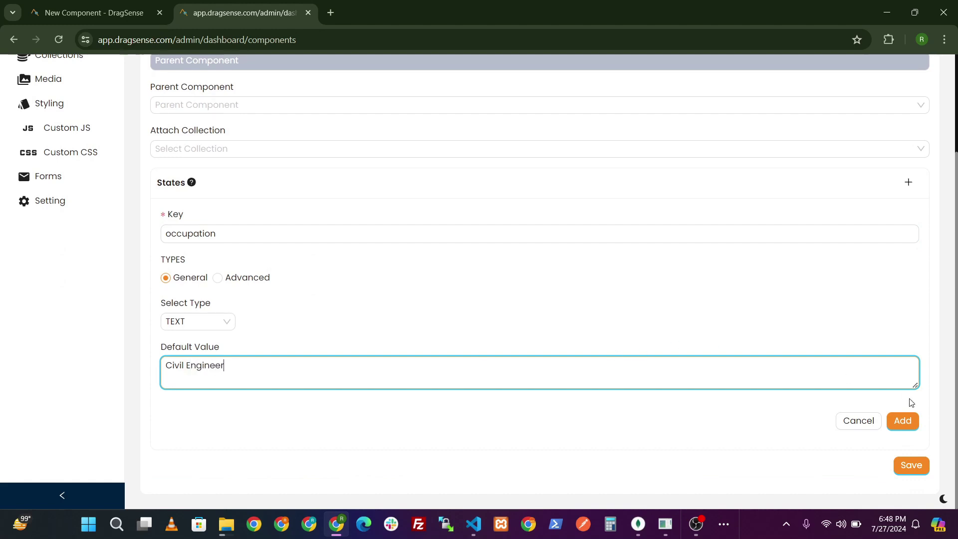
{"action": "left_click", "coordinate": [902, 421]}
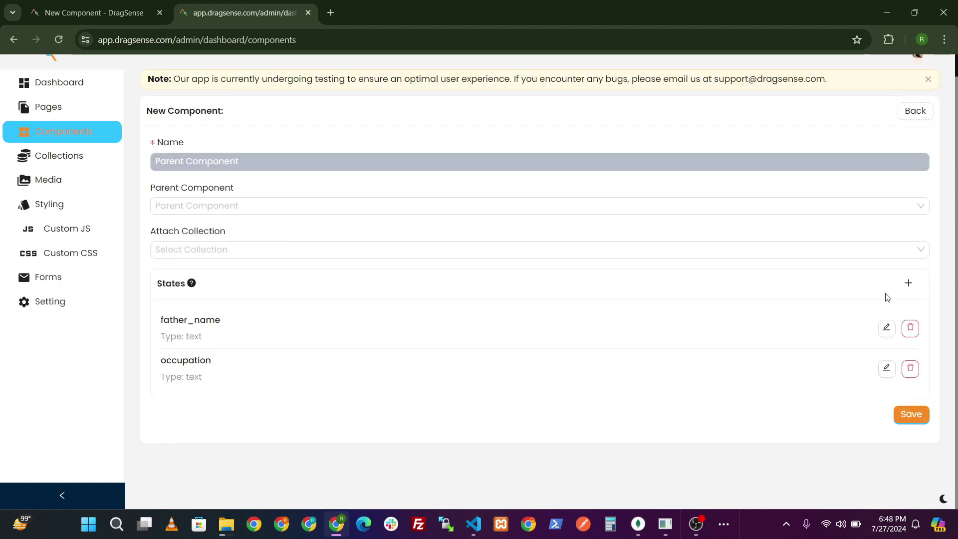
{"action": "left_click", "coordinate": [924, 417]}
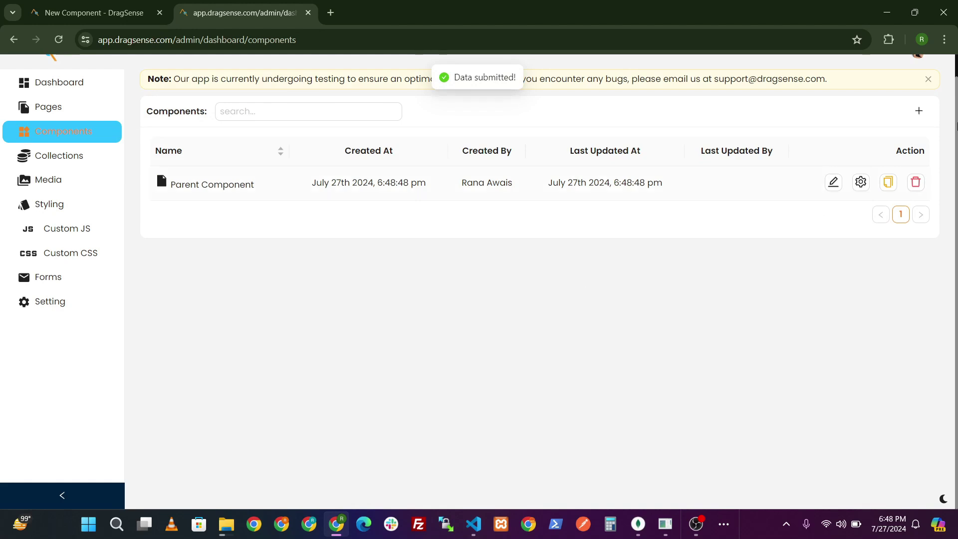
- Start a new Child Component with Parent Component as its parent and no collection
{"action": "left_click", "coordinate": [918, 132]}
{"action": "left_click", "coordinate": [375, 184]}
{"action": "type", "text": "C"}
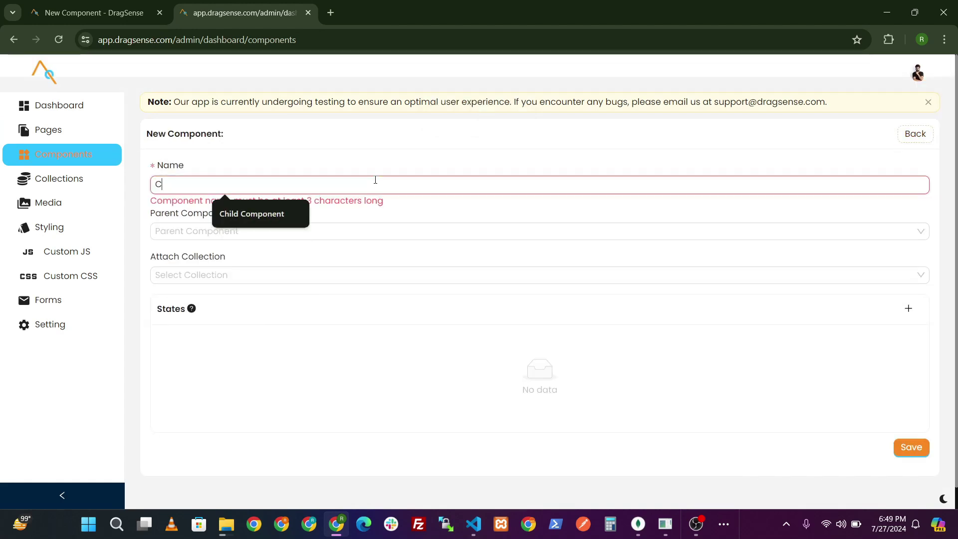
{"action": "key", "text": "Down"}
{"action": "key", "text": "Tab"}
{"action": "type", "text": "pa"}
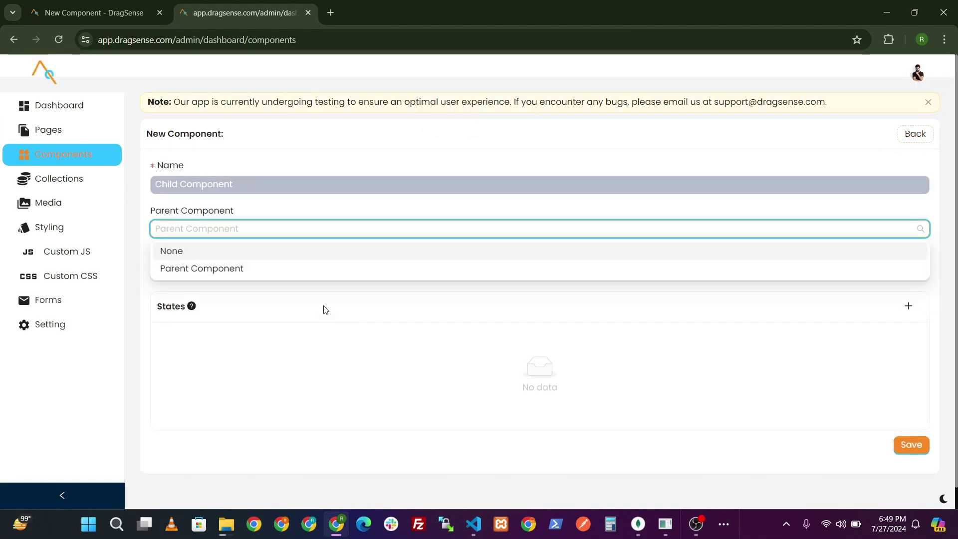
{"action": "left_click", "coordinate": [273, 269]}
{"action": "left_click", "coordinate": [257, 272]}
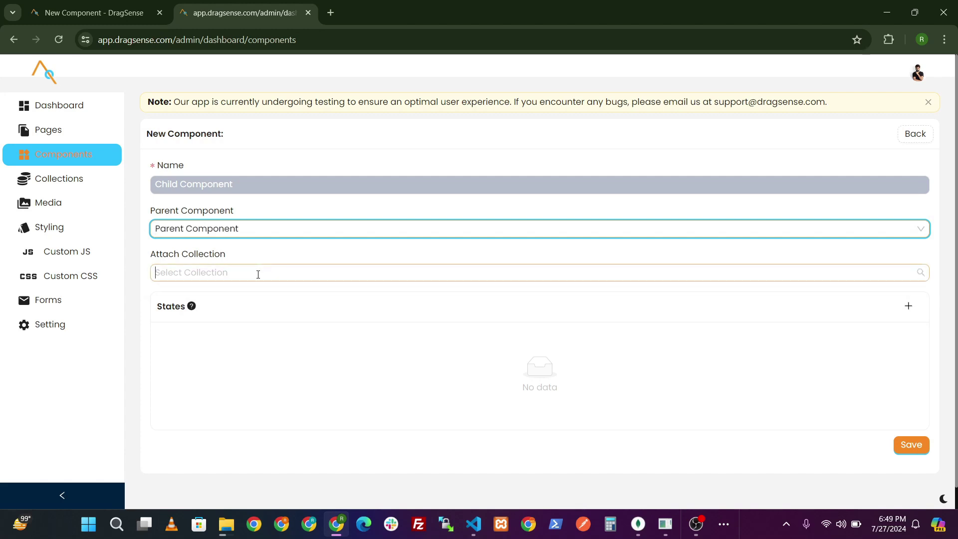
{"action": "left_click", "coordinate": [245, 299]}
- Add a child_name text state with a default name
{"action": "left_click", "coordinate": [908, 305]}
{"action": "left_click", "coordinate": [399, 355]}
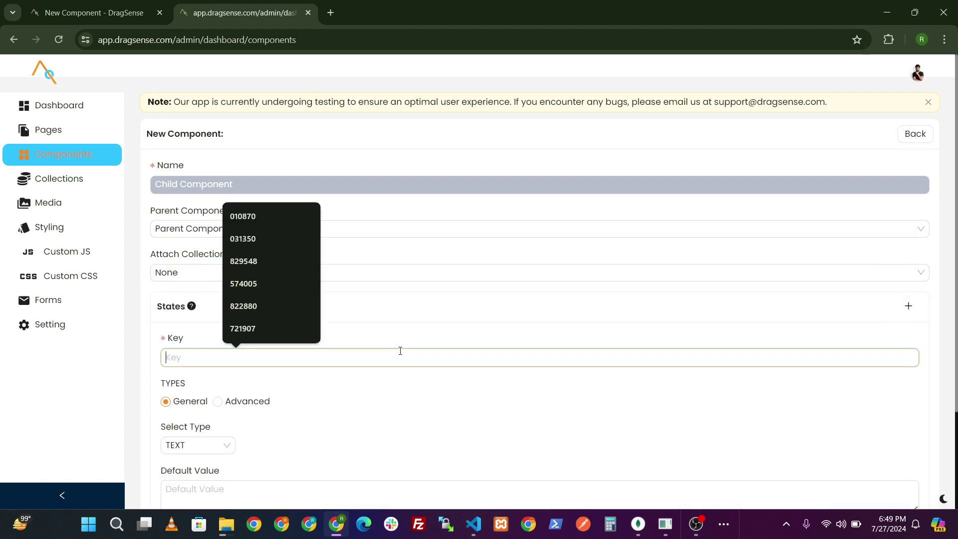
{"action": "type", "text": "child_name"}
{"action": "scroll", "coordinate": [399, 358], "scroll_direction": "down", "scroll_amount": 3}
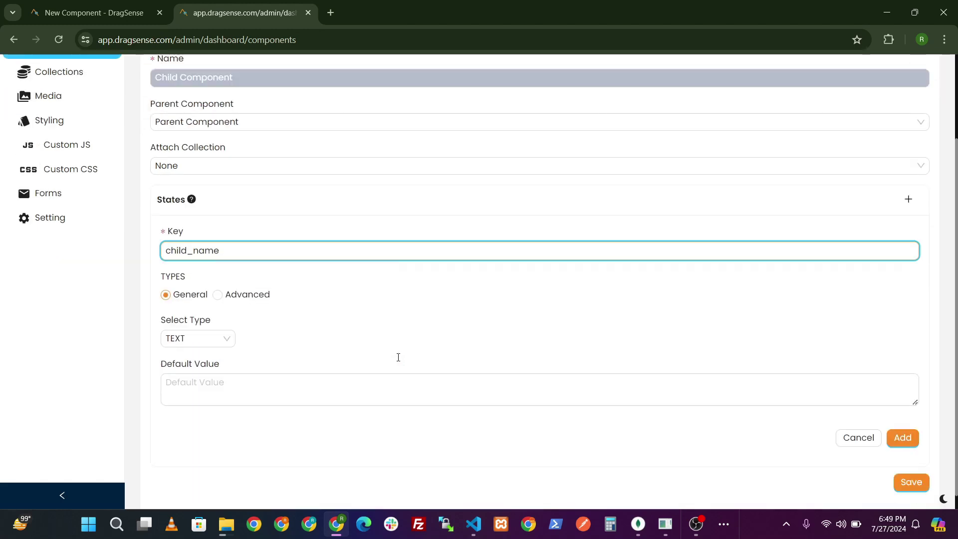
{"action": "left_click", "coordinate": [381, 379]}
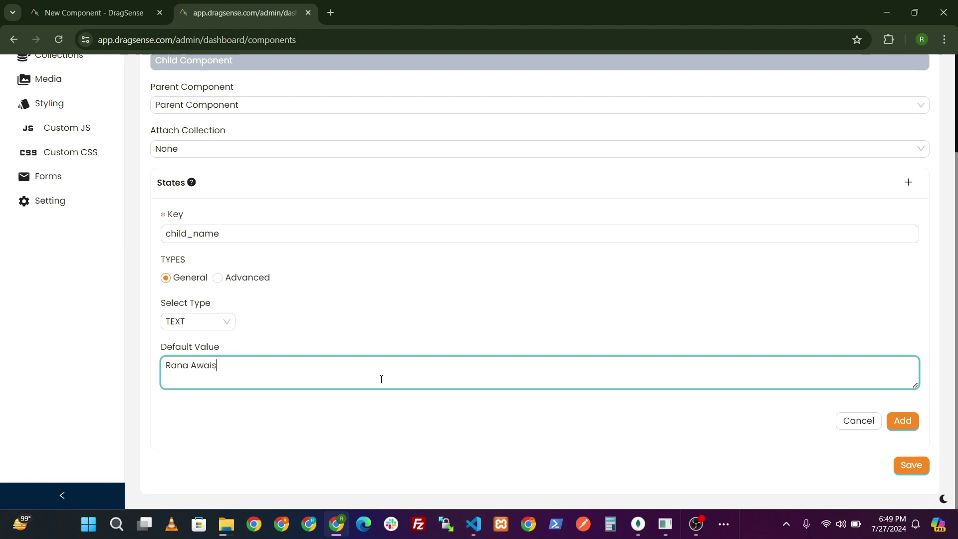
{"action": "left_click", "coordinate": [902, 420]}
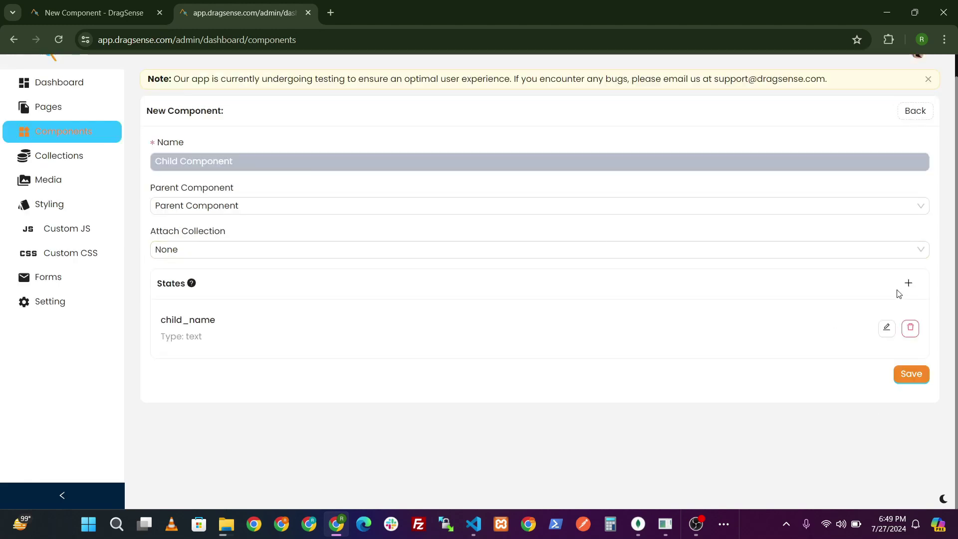
- Add an occupation text state defaulting to Software Engineer
{"action": "left_click", "coordinate": [908, 283]}
{"action": "left_click", "coordinate": [425, 333]}
{"action": "type", "text": "occupation"}
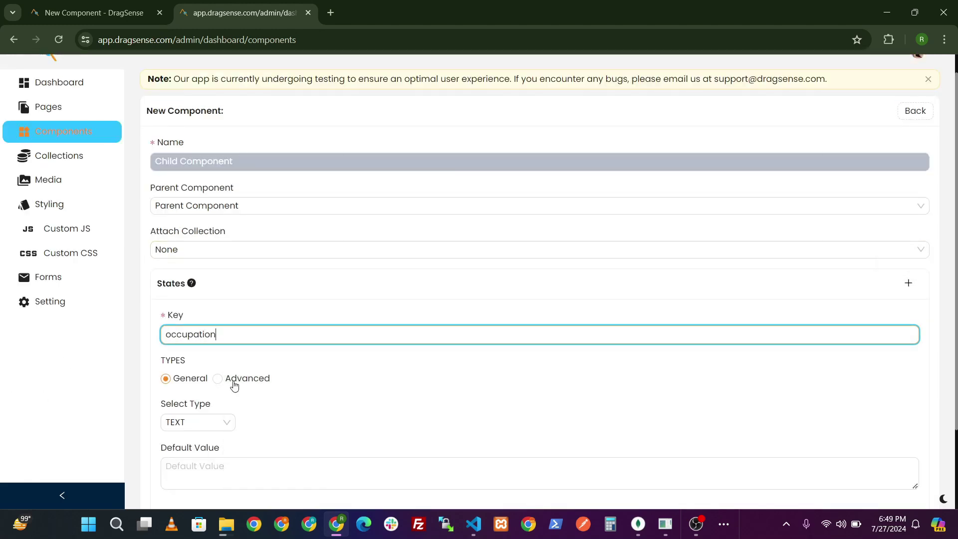
{"action": "scroll", "coordinate": [234, 385], "scroll_direction": "down", "scroll_amount": 2}
{"action": "left_click", "coordinate": [189, 370]}
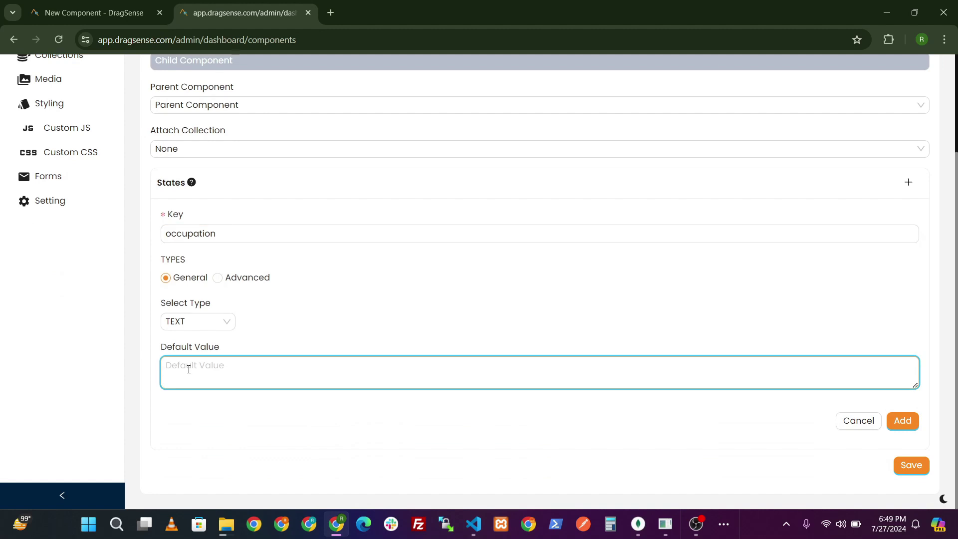
{"action": "type", "text": "Software Engineer"}
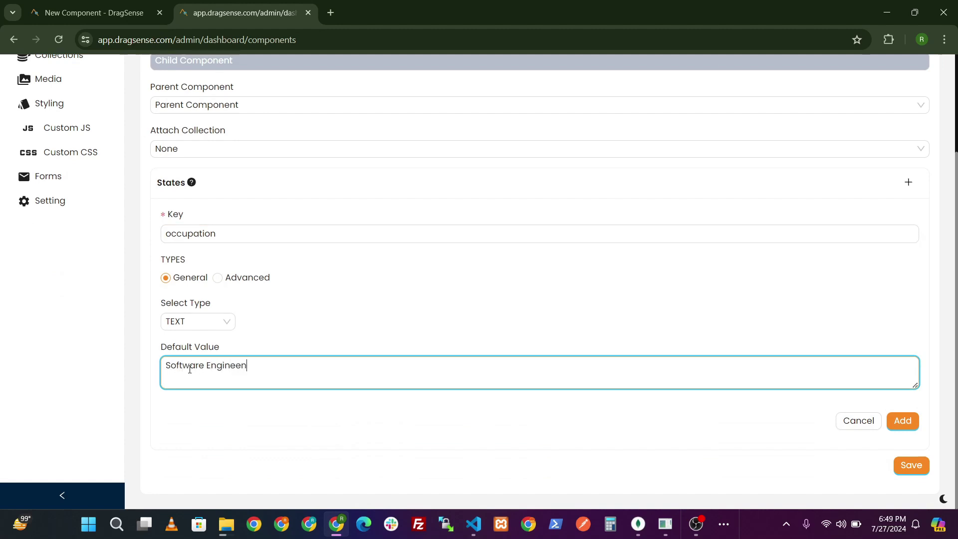
{"action": "left_click", "coordinate": [906, 421]}
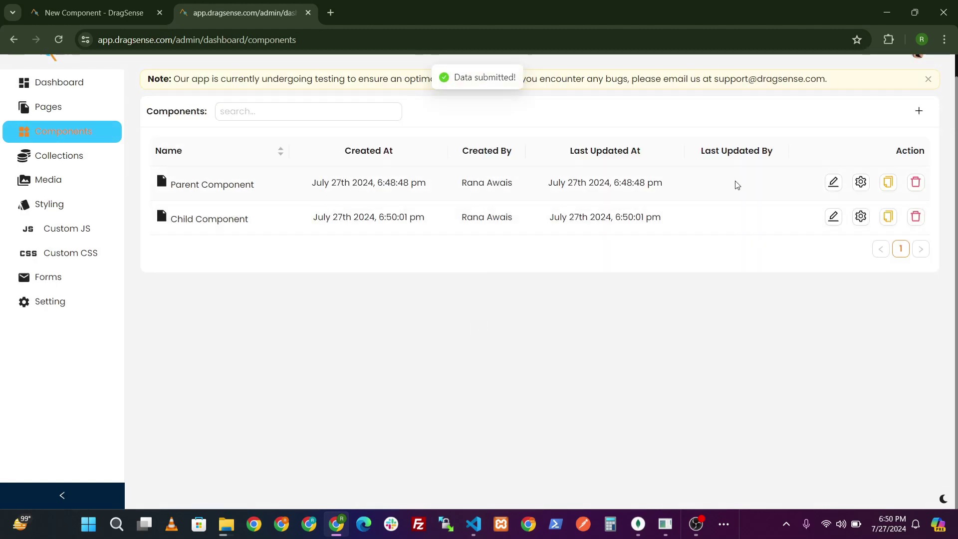
- Review the component docs, then open Parent Component in the Autocode Editor desktop app
{"action": "left_click", "coordinate": [95, 13]}
{"action": "scroll", "coordinate": [449, 239], "scroll_direction": "up", "scroll_amount": 2}
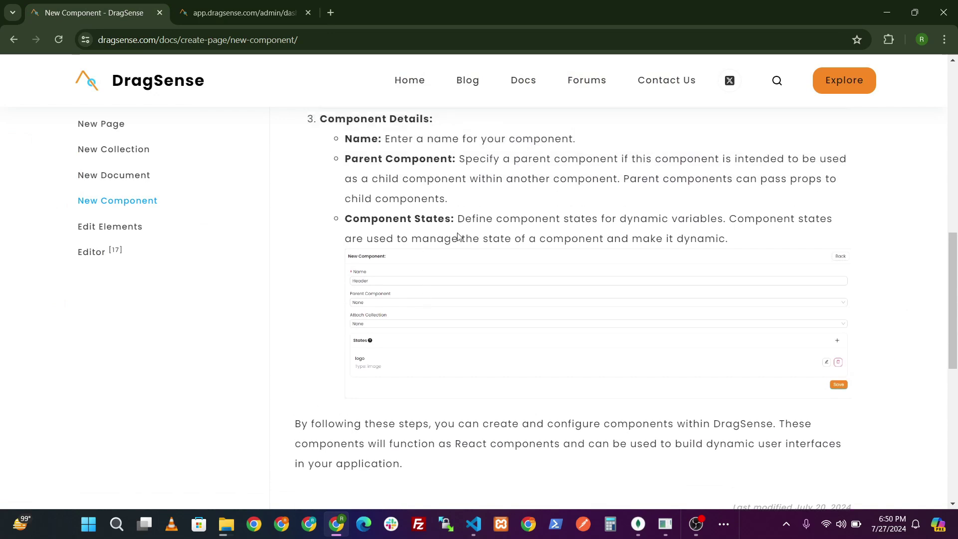
{"action": "scroll", "coordinate": [477, 396], "scroll_direction": "down", "scroll_amount": 1}
{"action": "left_click", "coordinate": [227, 16]}
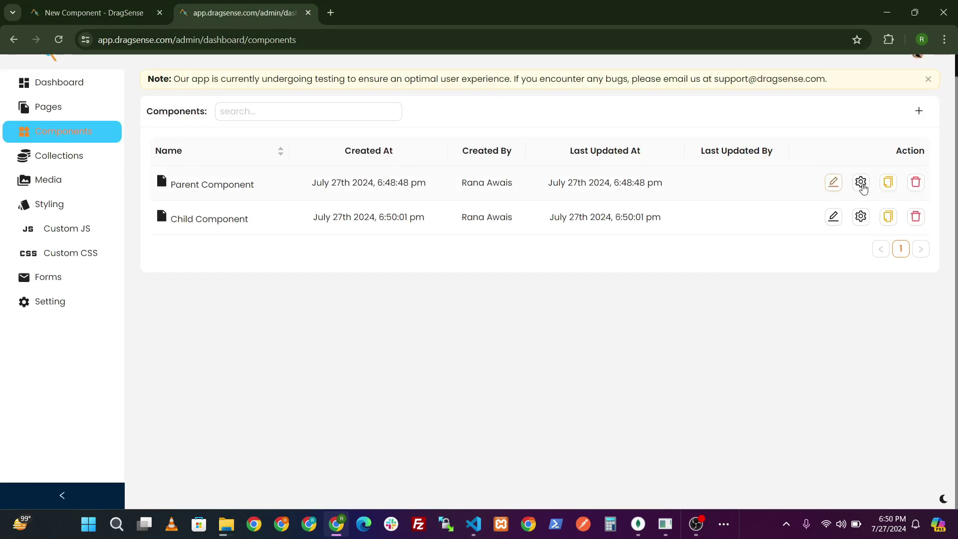
{"action": "left_click", "coordinate": [832, 182]}
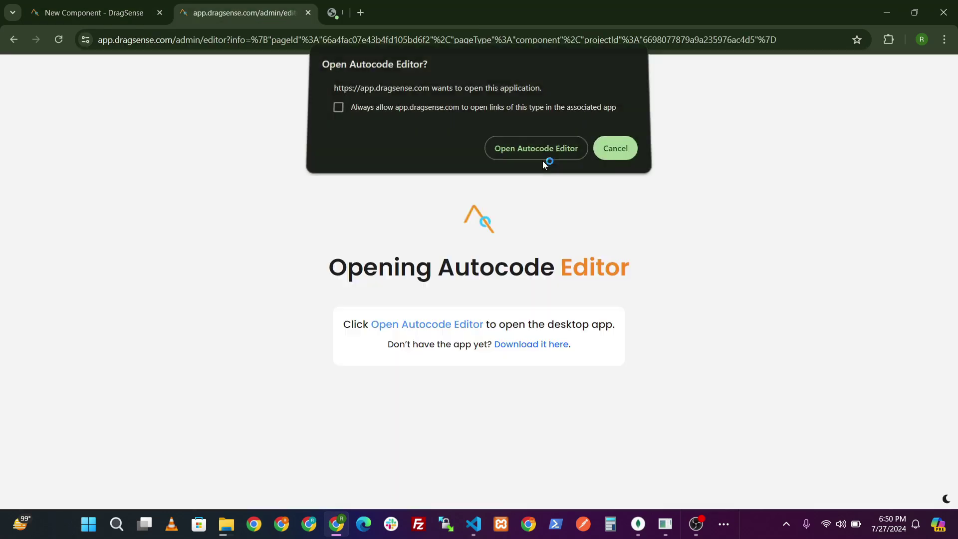
{"action": "left_click", "coordinate": [542, 159]}
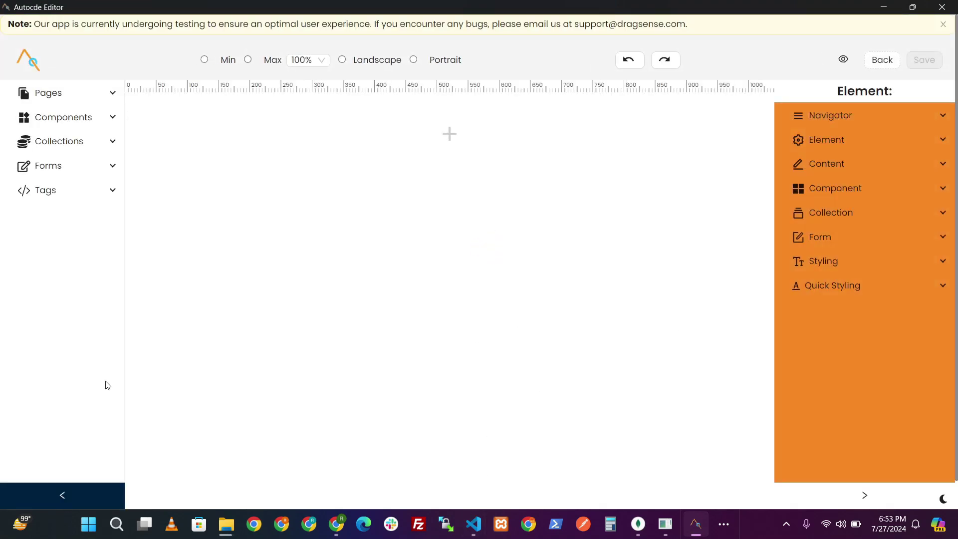
- Place a large heading at the top of the canvas reading 'Parent Component'
{"action": "left_click", "coordinate": [98, 190]}
{"action": "left_click", "coordinate": [102, 126]}
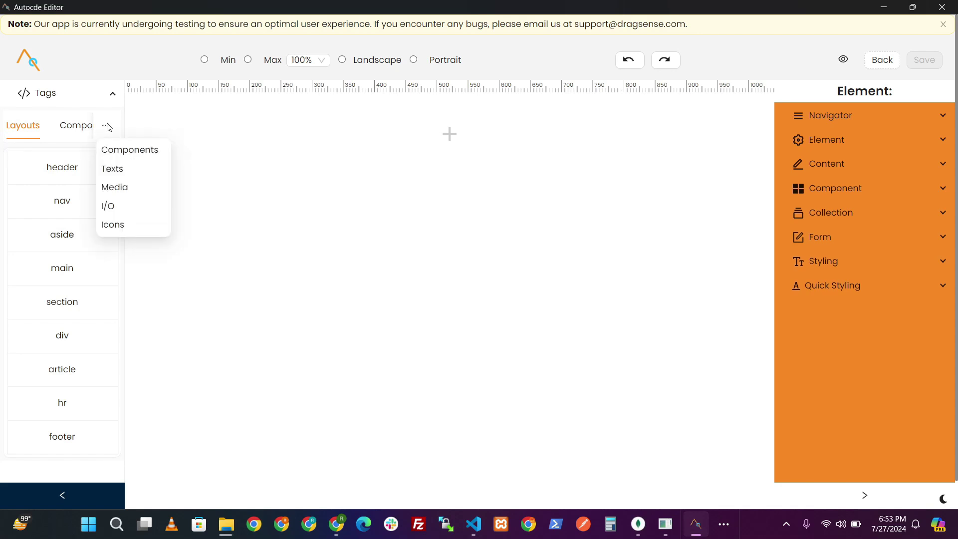
{"action": "left_click", "coordinate": [112, 169]}
{"action": "left_click_drag", "start_coordinate": [74, 254], "coordinate": [201, 130]}
{"action": "left_click", "coordinate": [233, 127]}
{"action": "triple_click", "coordinate": [232, 127]}
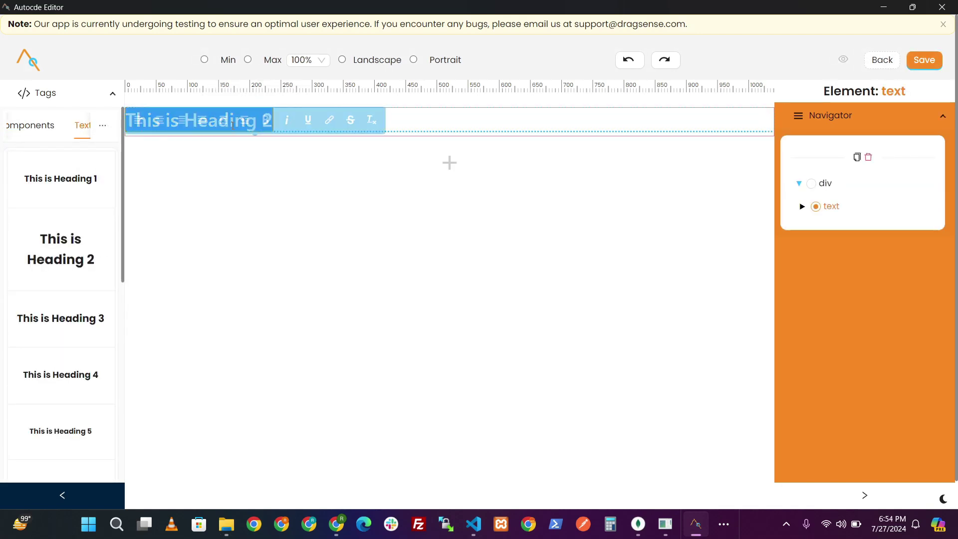
{"action": "key", "text": "BackSpace"}
{"action": "type", "text": "Pa"}
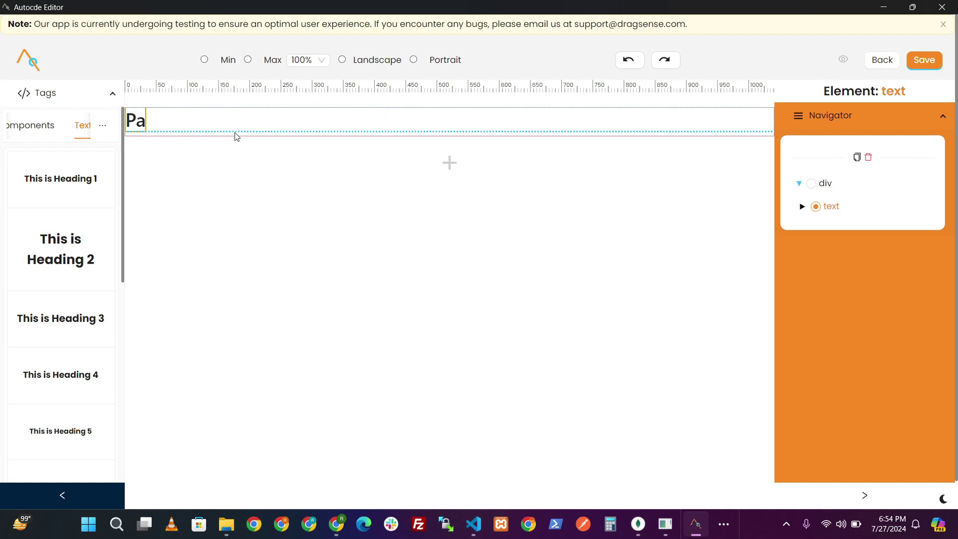
{"action": "type", "text": "rent Component"}
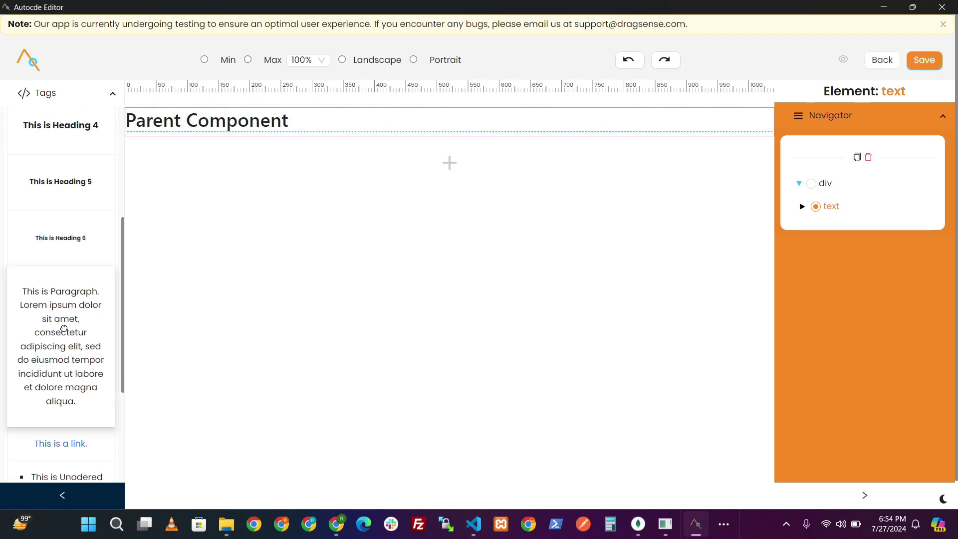
- Add a horizontal rule below the heading
{"action": "left_click", "coordinate": [449, 162]}
{"action": "scroll", "coordinate": [470, 279], "scroll_direction": "down", "scroll_amount": 2}
{"action": "scroll", "coordinate": [470, 305], "scroll_direction": "up", "scroll_amount": 5}
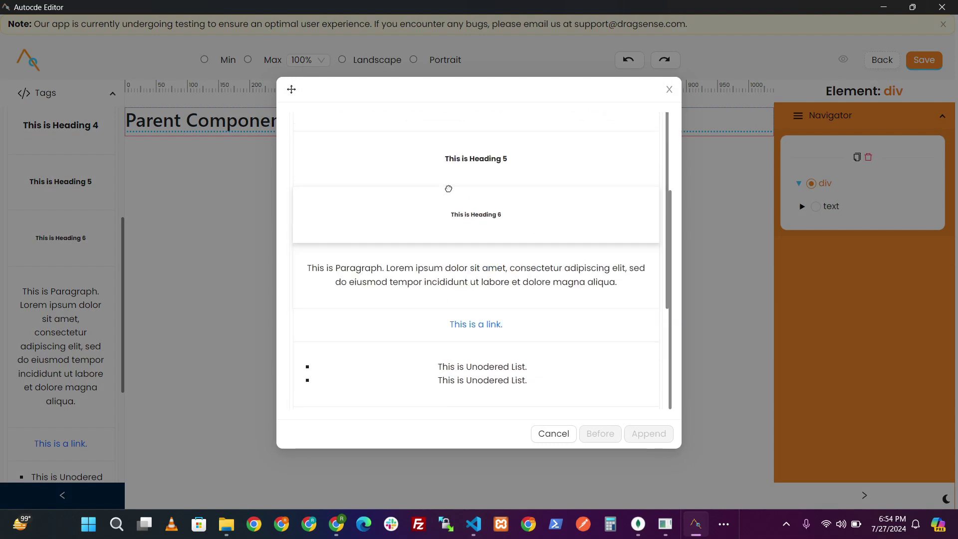
{"action": "left_click", "coordinate": [308, 130]}
{"action": "left_click", "coordinate": [479, 399]}
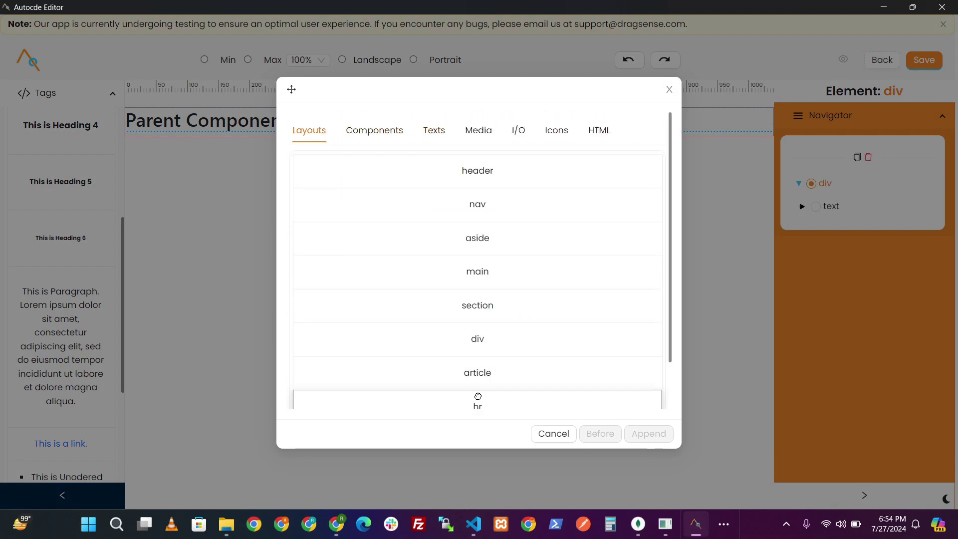
{"action": "left_click", "coordinate": [643, 434]}
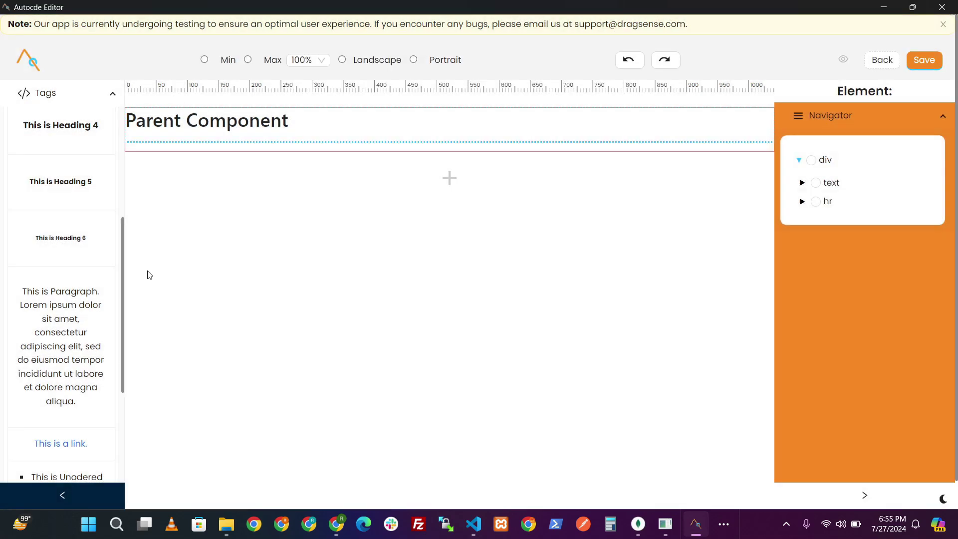
- Add a 'Father Name' label followed by a span bound to the FATHER_NAME state
{"action": "scroll", "coordinate": [71, 349], "scroll_direction": "down", "scroll_amount": 5}
{"action": "left_click_drag", "start_coordinate": [70, 391], "coordinate": [156, 195]}
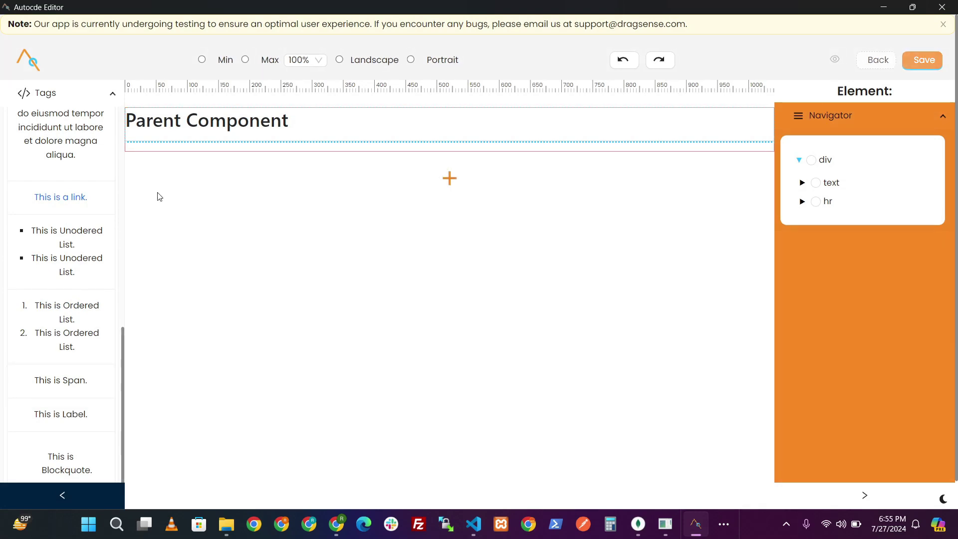
{"action": "double_click", "coordinate": [162, 159]}
{"action": "key", "text": "ctrl+a"}
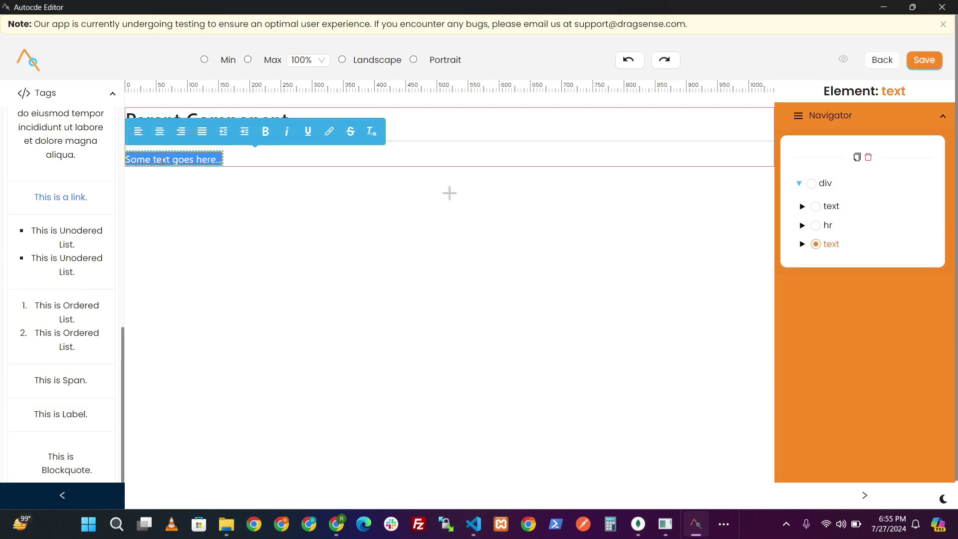
{"action": "type", "text": "Father Name:"}
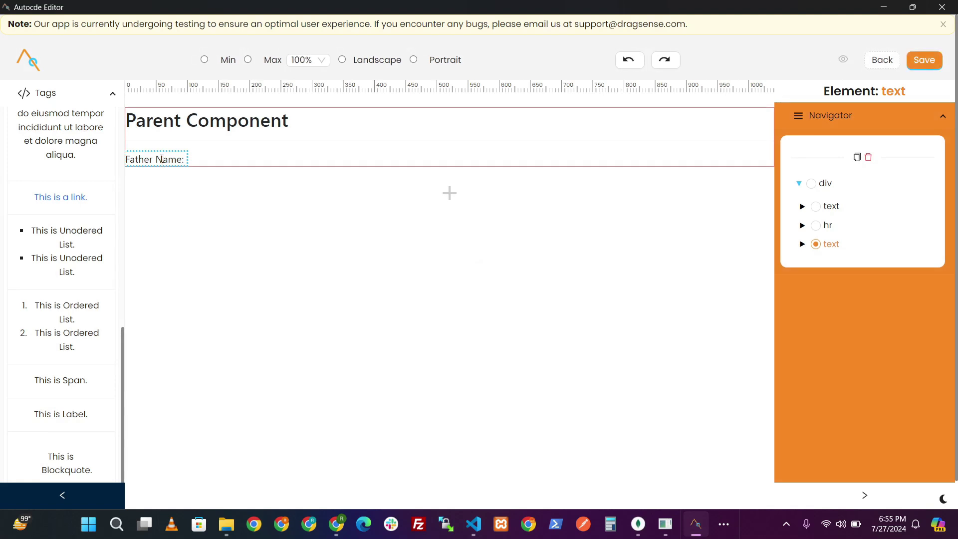
{"action": "left_click_drag", "start_coordinate": [73, 378], "coordinate": [212, 165]}
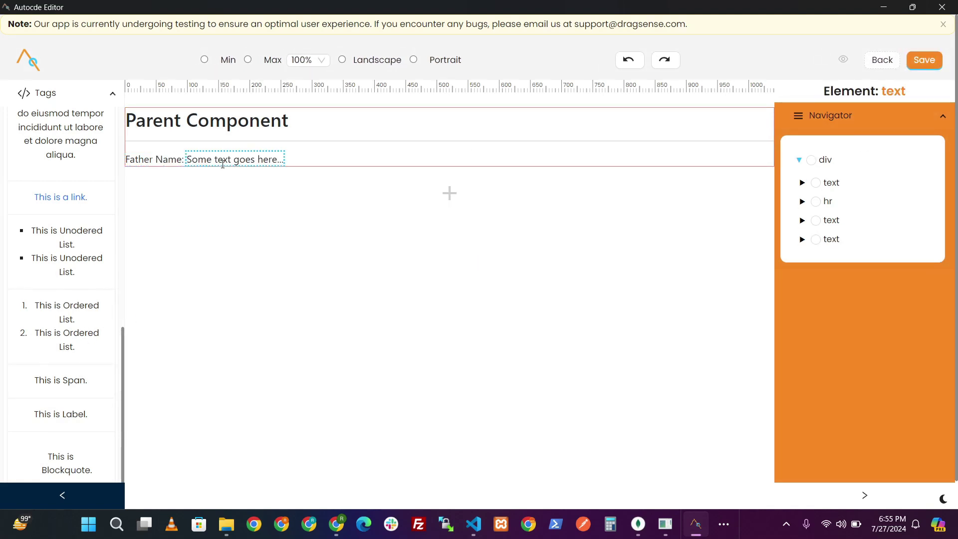
{"action": "left_click", "coordinate": [892, 112]}
{"action": "left_click", "coordinate": [825, 165]}
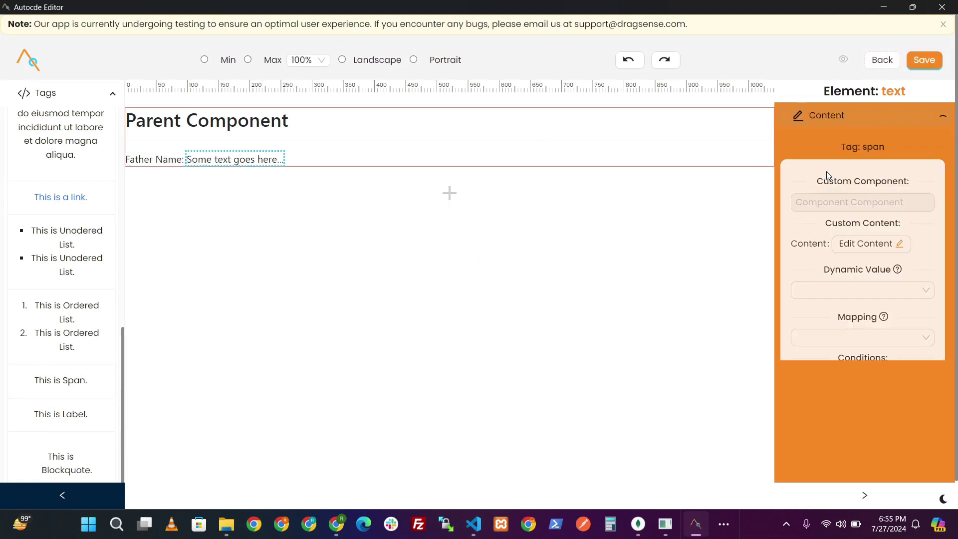
{"action": "left_click", "coordinate": [860, 290]}
{"action": "left_click", "coordinate": [818, 382]}
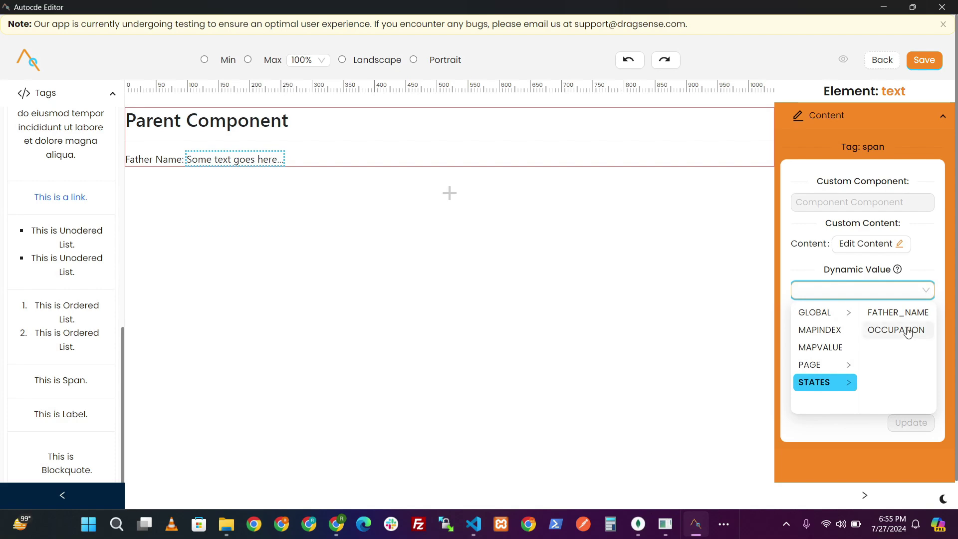
{"action": "left_click", "coordinate": [878, 312]}
{"action": "left_click", "coordinate": [908, 422]}
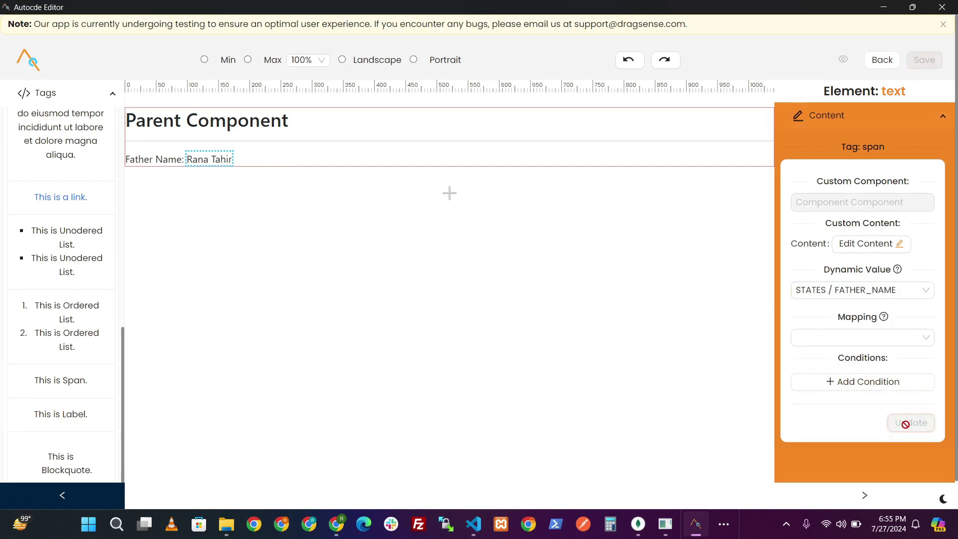
- Add another rule, then an 'Occupation:' label with a span bound to the OCCUPATION state
{"action": "left_click", "coordinate": [449, 193]}
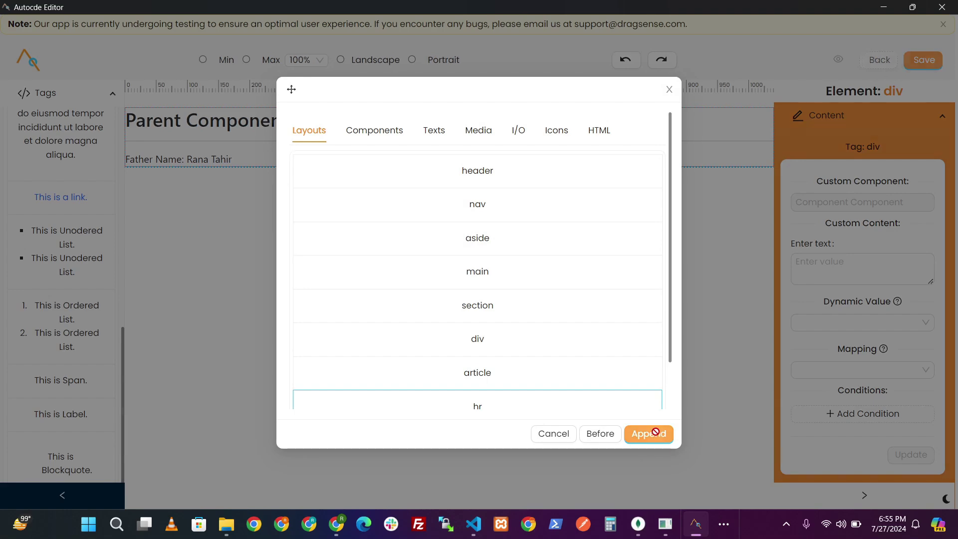
{"action": "left_click", "coordinate": [650, 434]}
{"action": "left_click_drag", "start_coordinate": [61, 379], "coordinate": [158, 196]}
{"action": "left_click", "coordinate": [159, 196]}
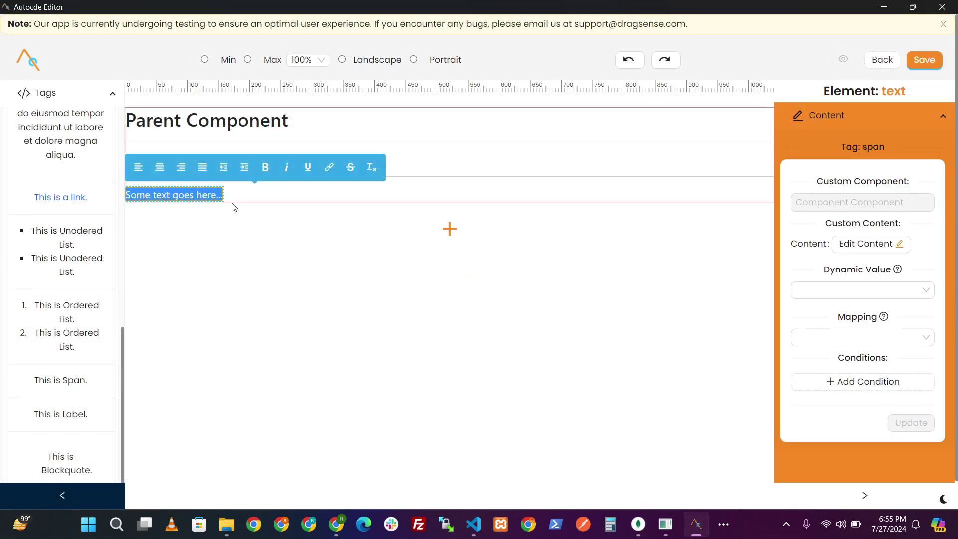
{"action": "type", "text": "Ocuupation:"}
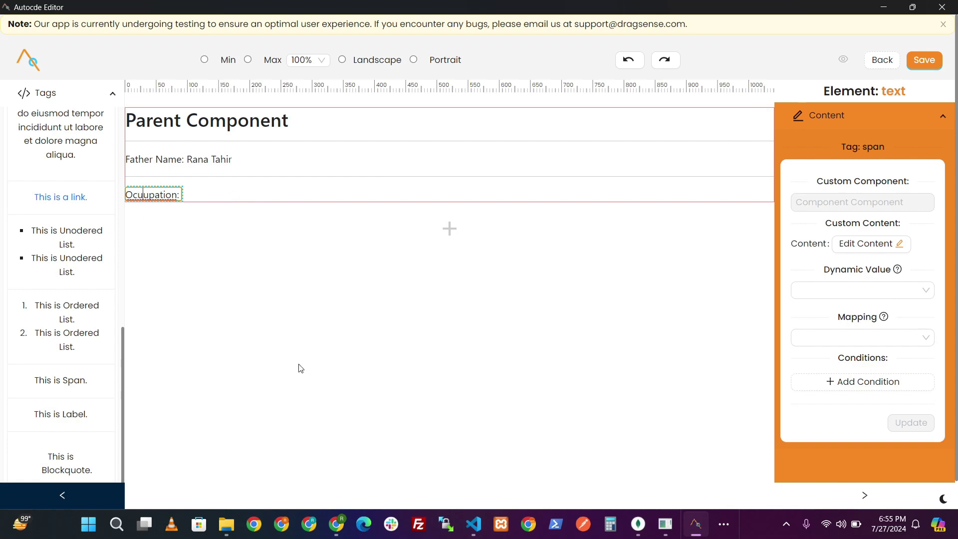
{"action": "key", "text": "Left"}
{"action": "type", "text": "c"}
{"action": "left_click_drag", "start_coordinate": [60, 391], "coordinate": [201, 203]}
{"action": "left_click", "coordinate": [843, 292]}
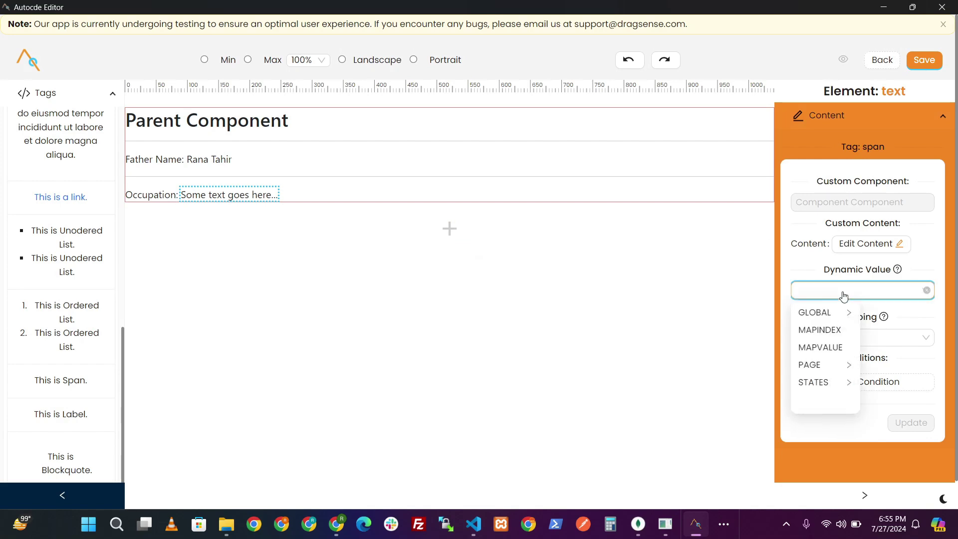
{"action": "left_click", "coordinate": [830, 382]}
{"action": "left_click", "coordinate": [899, 330]}
{"action": "left_click", "coordinate": [911, 423]}
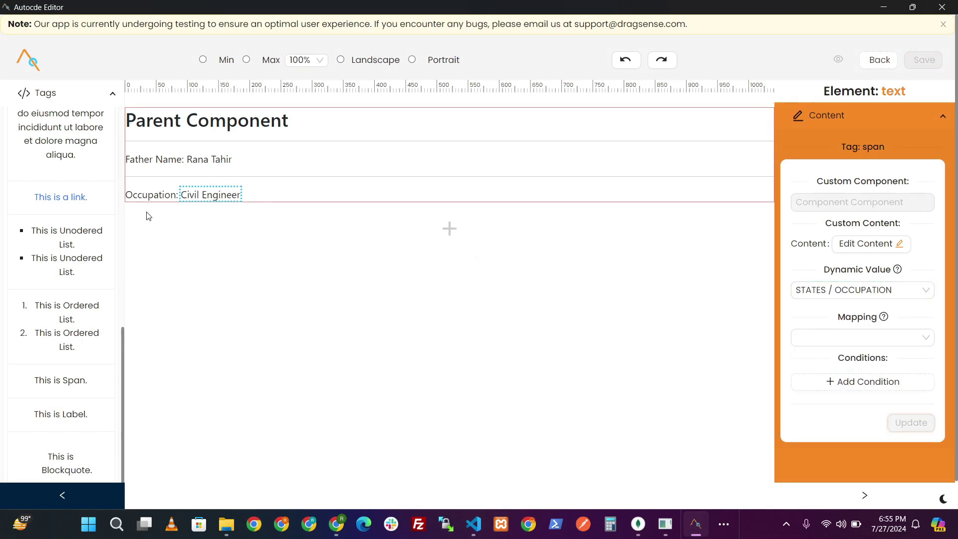
- Add an empty element below the occupation line and save the component
{"action": "left_click", "coordinate": [432, 231]}
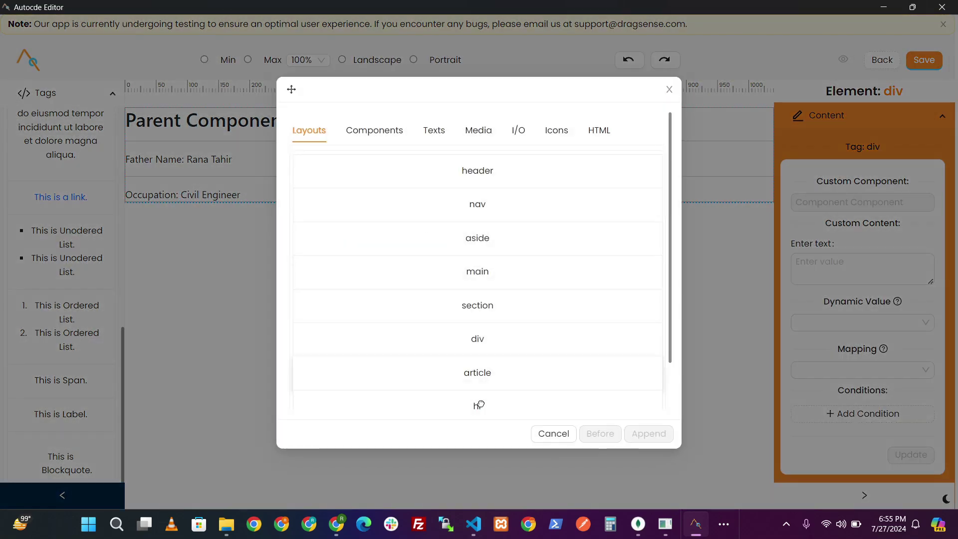
{"action": "left_click", "coordinate": [647, 437]}
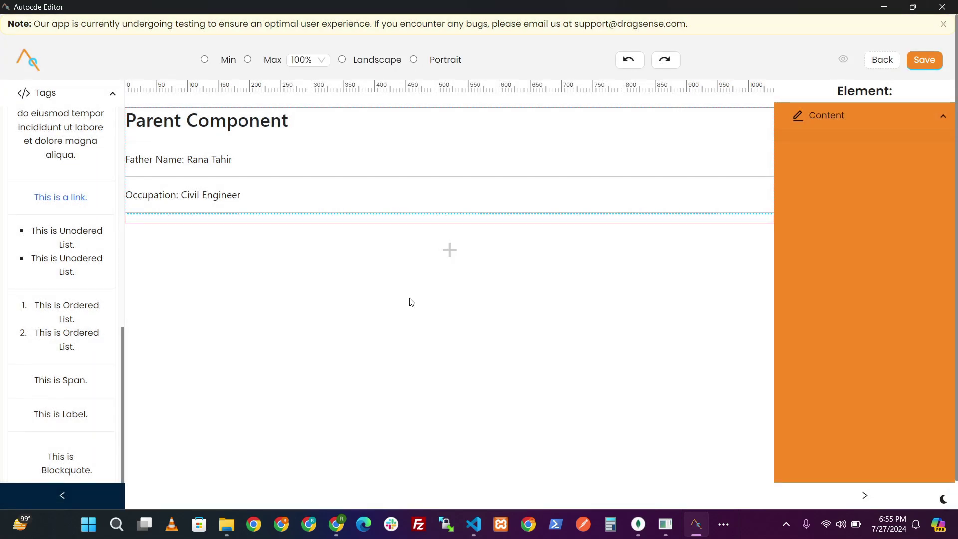
{"action": "left_click", "coordinate": [921, 61]}
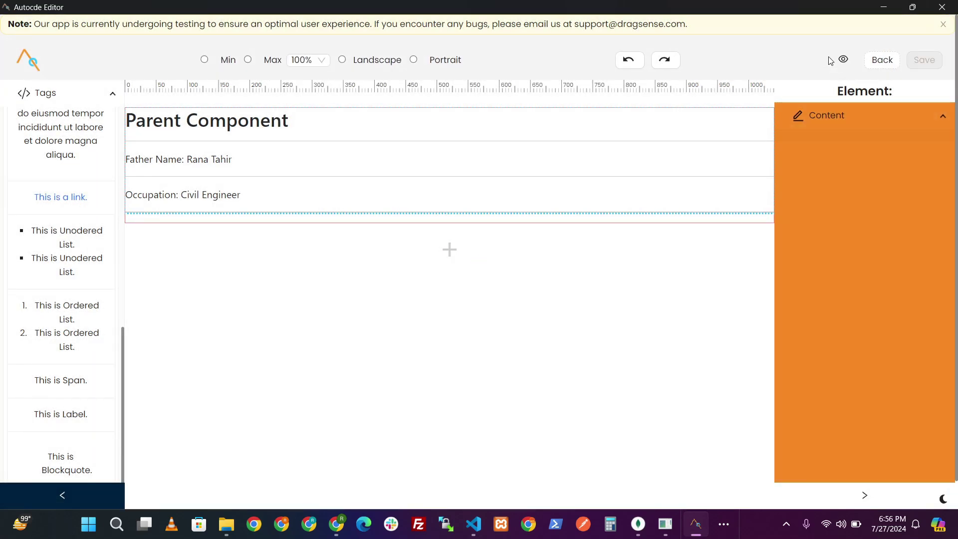
- Preview the page, publish the changes, and return to the editing canvas
{"action": "left_click", "coordinate": [841, 58]}
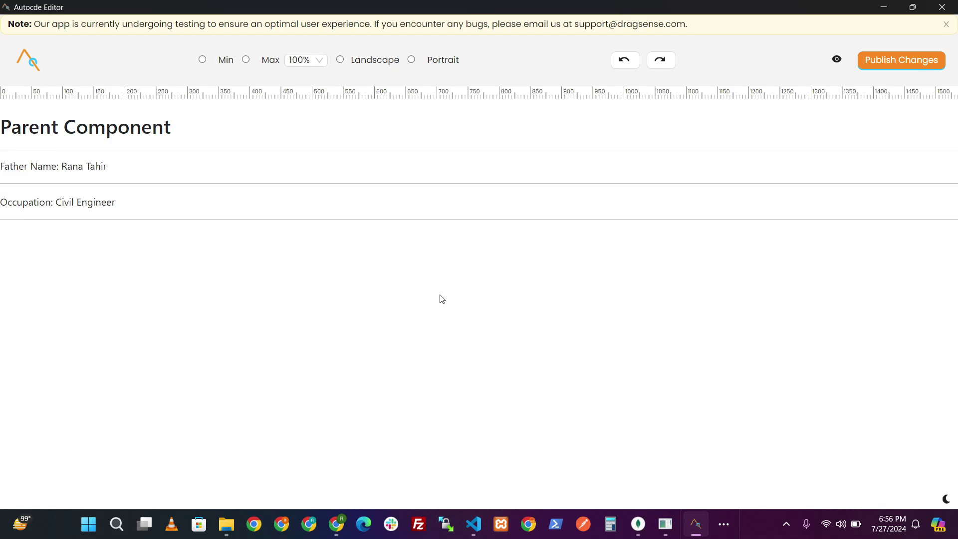
{"action": "left_click", "coordinate": [890, 58]}
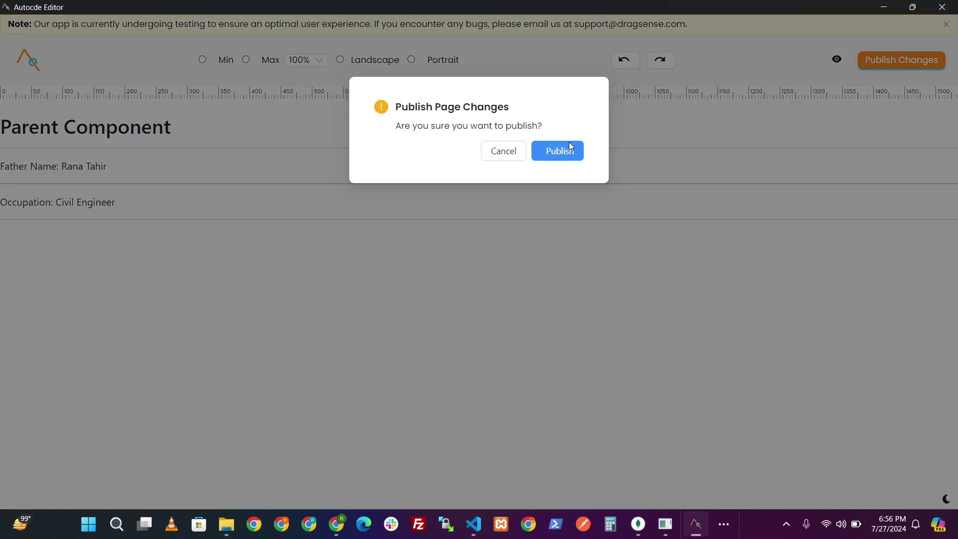
{"action": "left_click", "coordinate": [568, 150]}
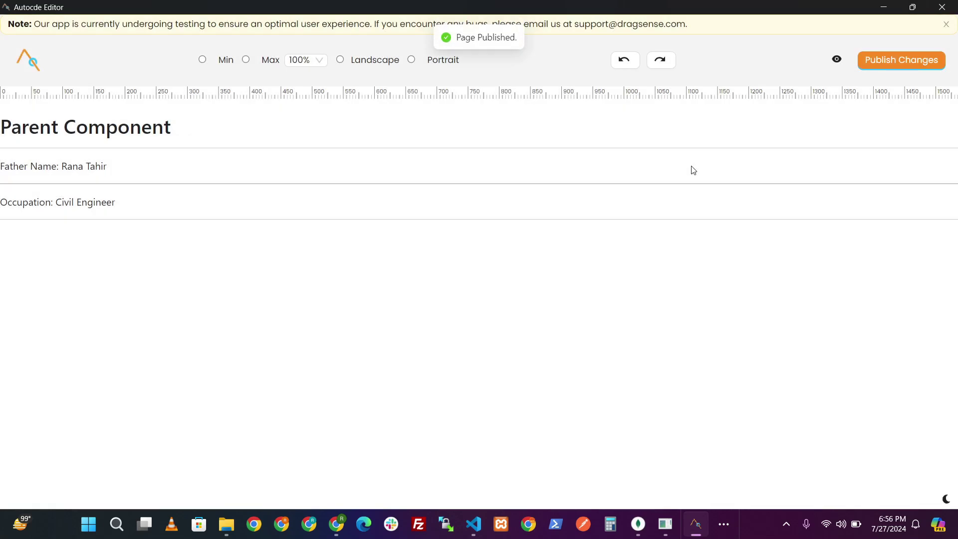
{"action": "left_click", "coordinate": [837, 59]}
{"action": "left_click", "coordinate": [85, 95]}
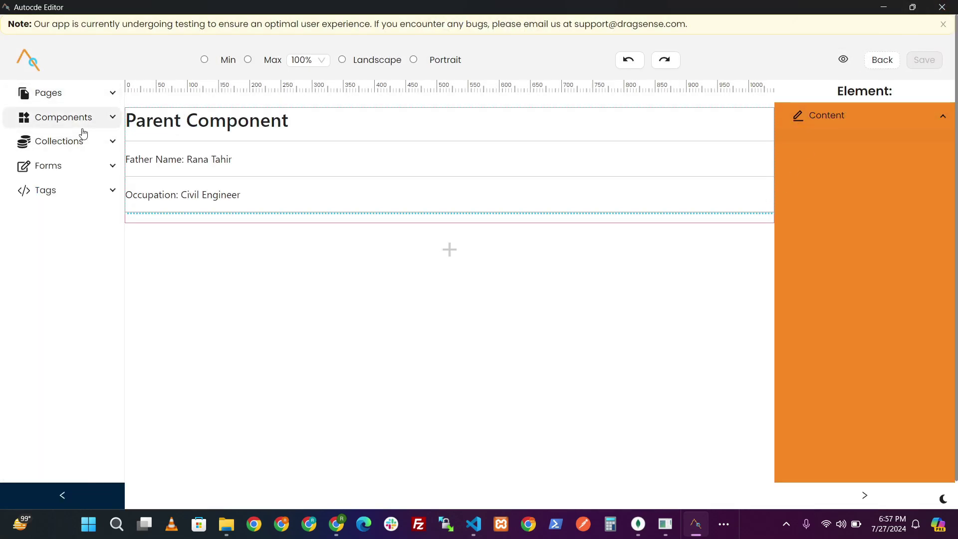
- Open Child Component and add a Heading 3 reading 'Child Component'
{"action": "left_click", "coordinate": [82, 120]}
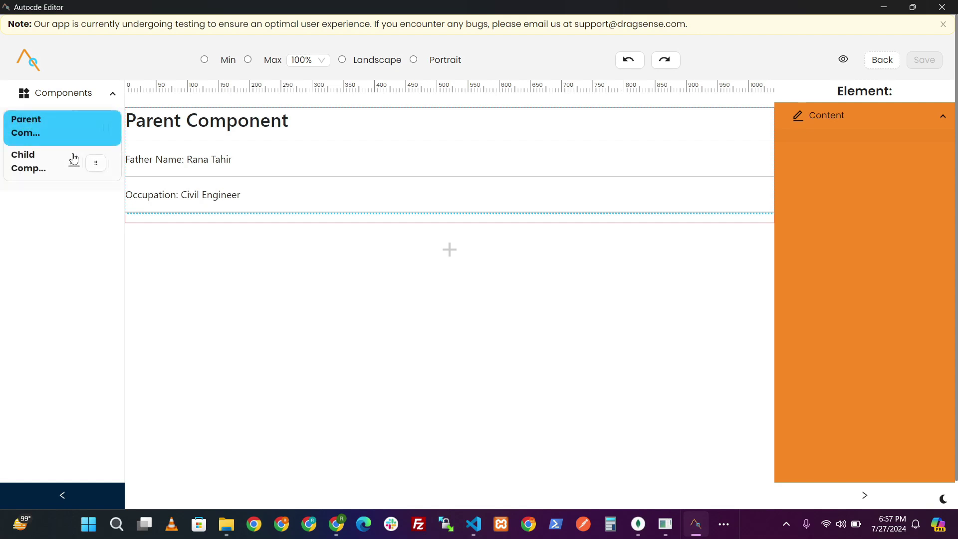
{"action": "left_click", "coordinate": [74, 160]}
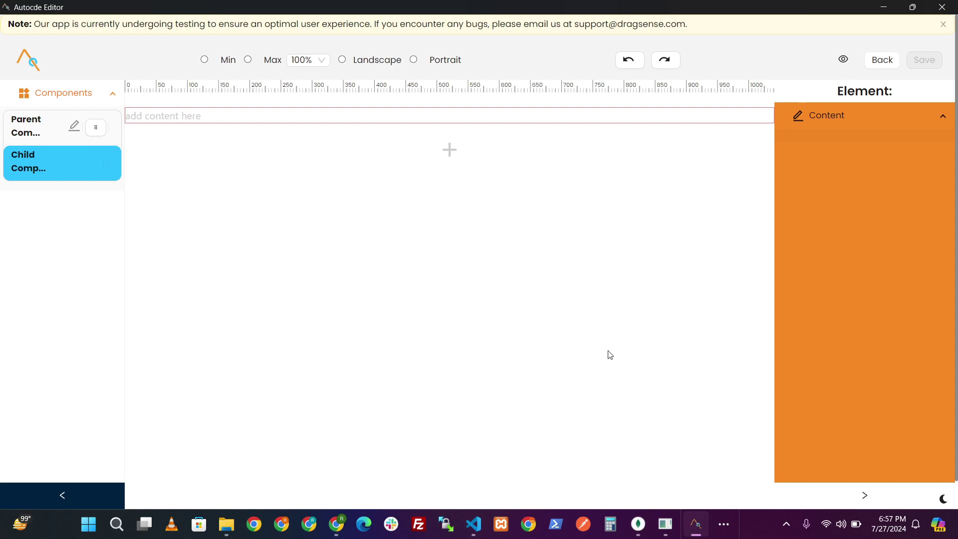
{"action": "left_click", "coordinate": [112, 93]}
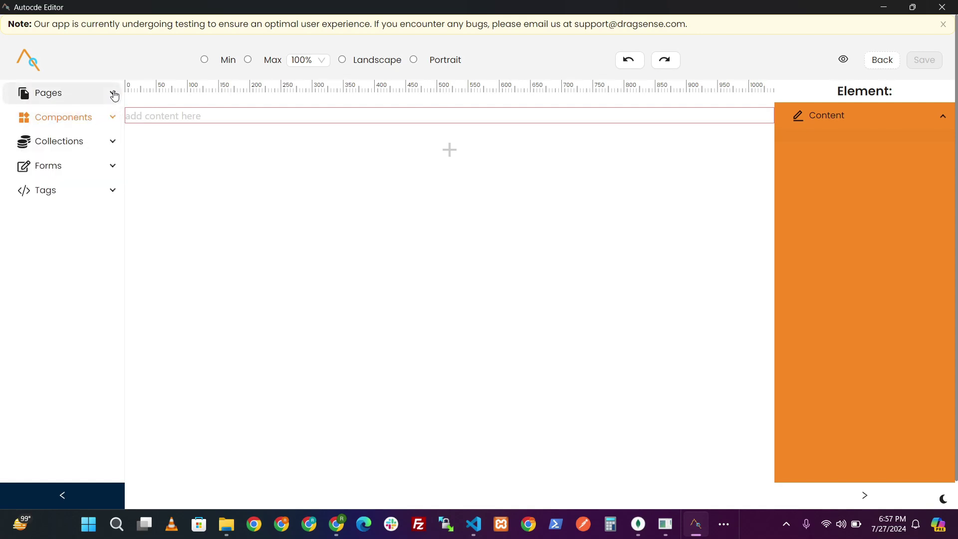
{"action": "left_click", "coordinate": [80, 192]}
{"action": "left_click", "coordinate": [107, 126]}
{"action": "left_click", "coordinate": [112, 167]}
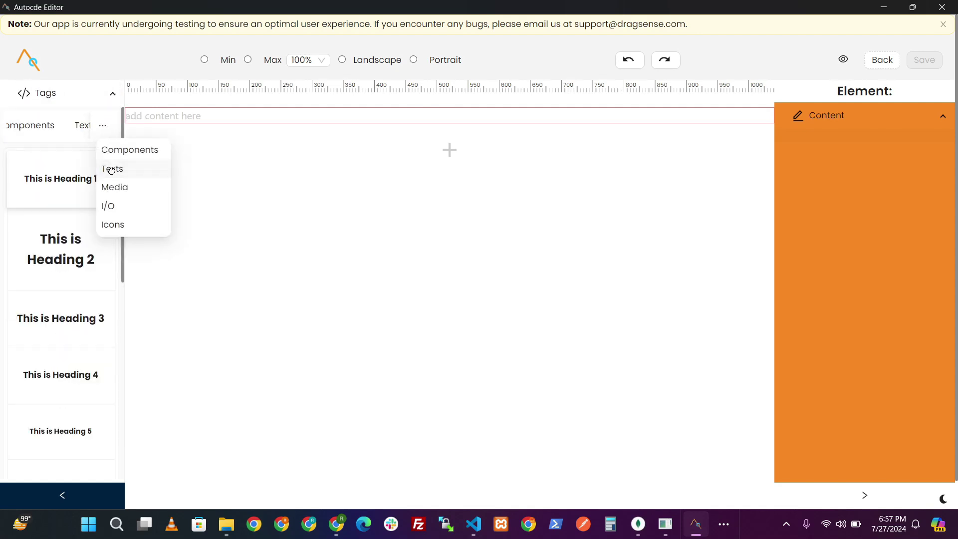
{"action": "left_click_drag", "start_coordinate": [83, 305], "coordinate": [202, 132]}
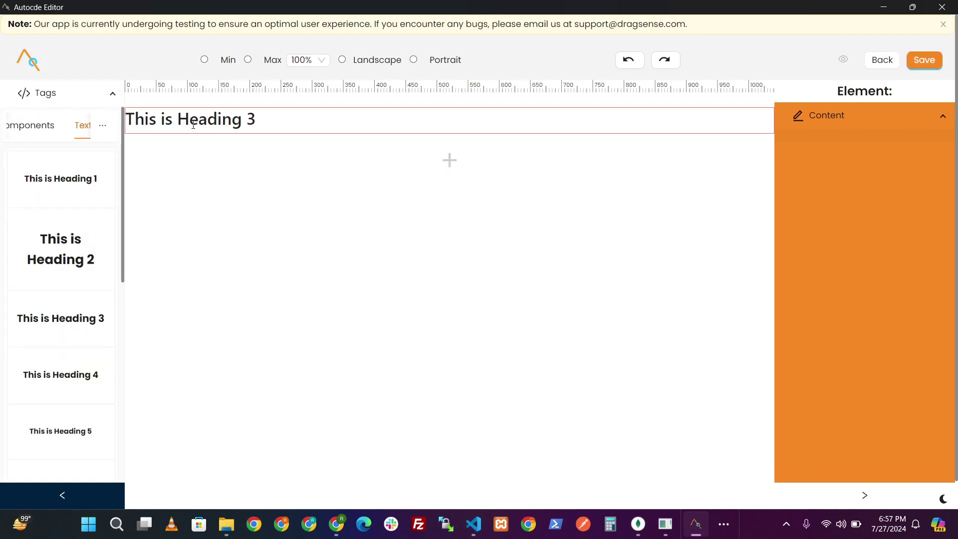
{"action": "double_click", "coordinate": [202, 132]}
{"action": "key", "text": "ctrl+a"}
{"action": "type", "text": "Child Component"}
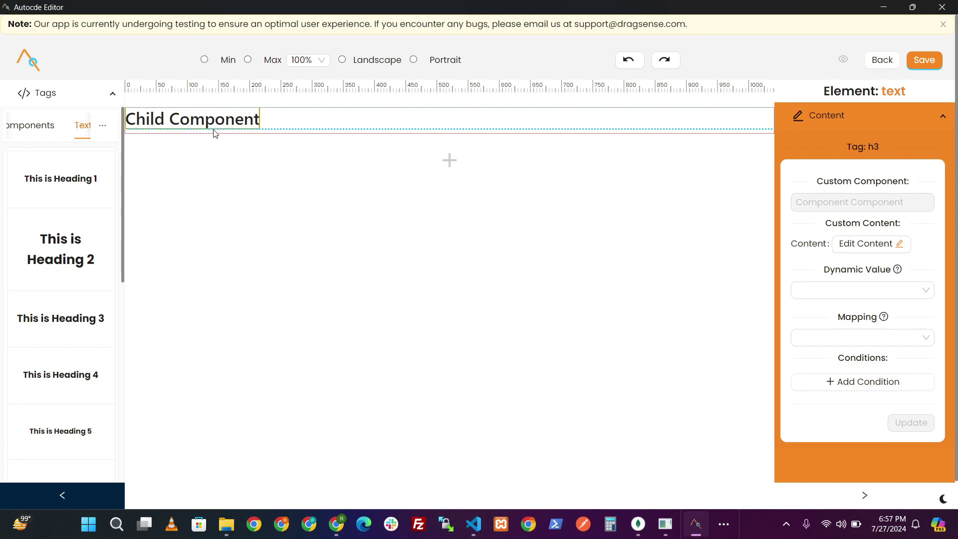
- Add a placeholder text span below the Child Component heading
{"action": "left_click", "coordinate": [448, 160]}
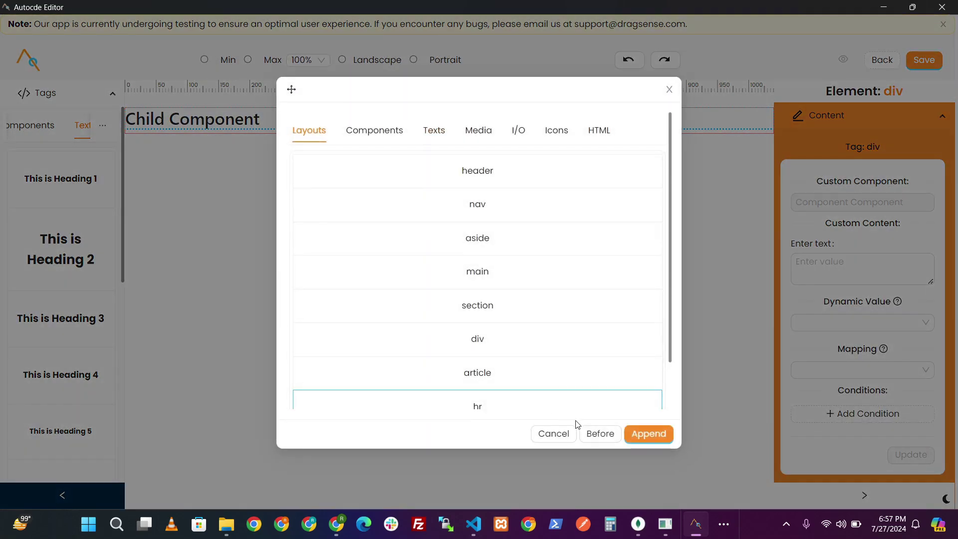
{"action": "left_click", "coordinate": [553, 434]}
{"action": "scroll", "coordinate": [61, 299], "scroll_direction": "down", "scroll_amount": 6}
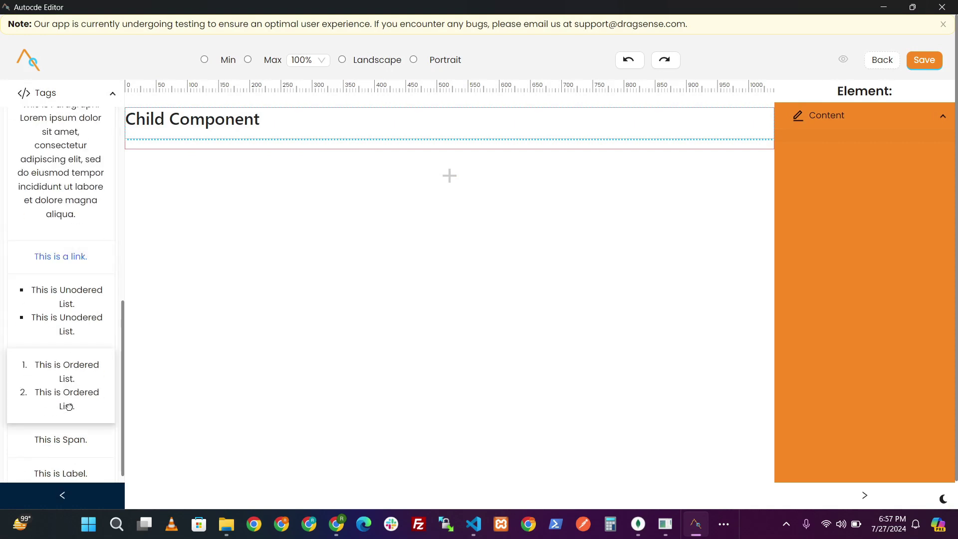
{"action": "left_click_drag", "start_coordinate": [75, 439], "coordinate": [165, 164]}
- Label the first line 'Child Name:' and add a span bound to the STATES/CHILD_NAME value
{"action": "left_click", "coordinate": [163, 158]}
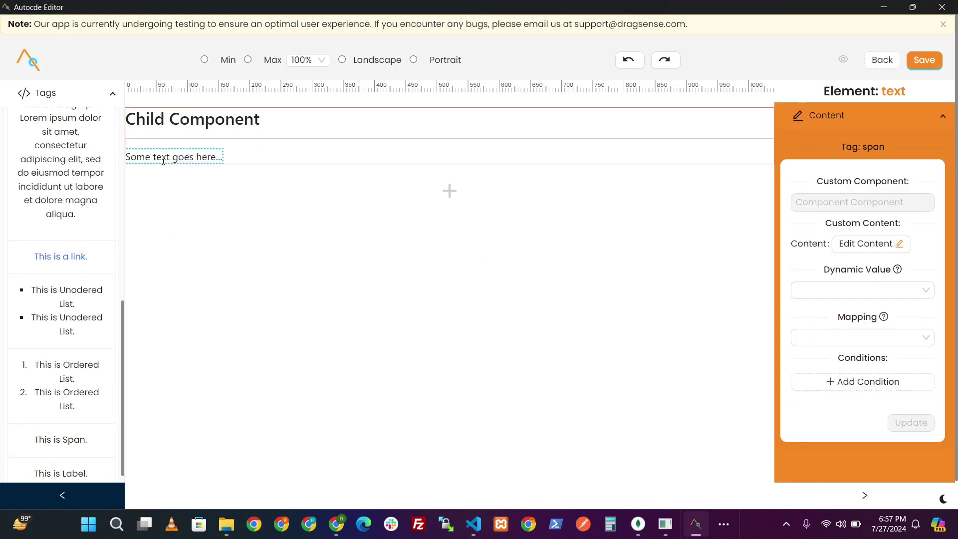
{"action": "triple_click", "coordinate": [168, 158]}
{"action": "type", "text": "Child"}
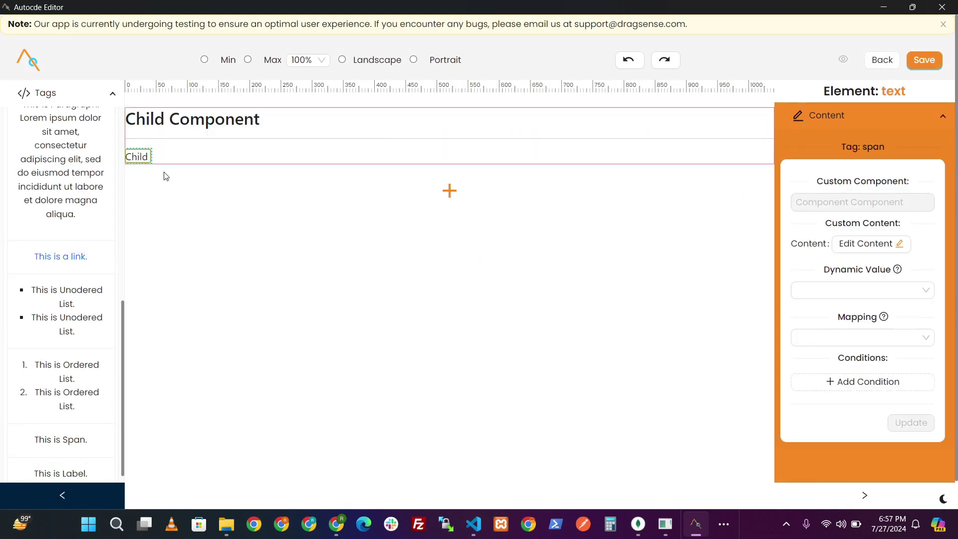
{"action": "type", "text": " Name:"}
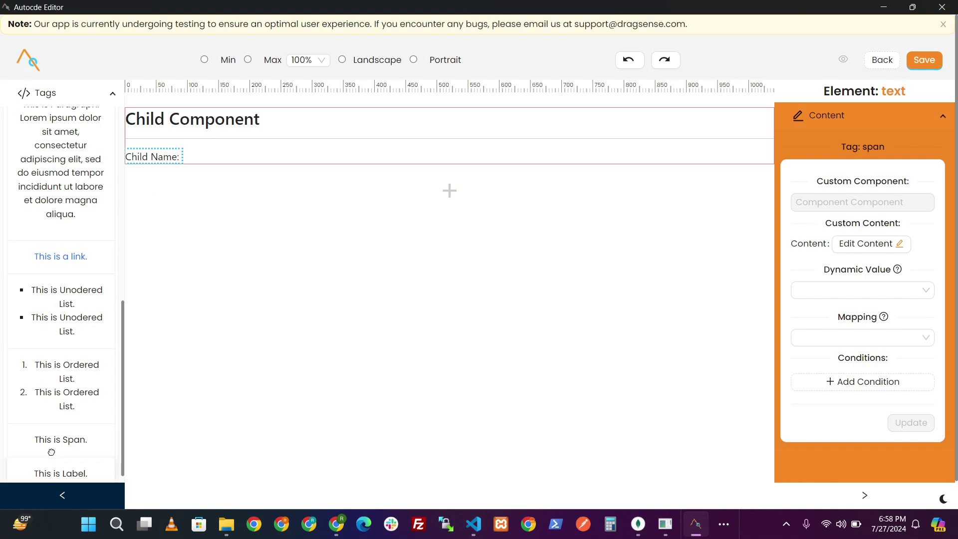
{"action": "left_click_drag", "start_coordinate": [52, 451], "coordinate": [231, 165]}
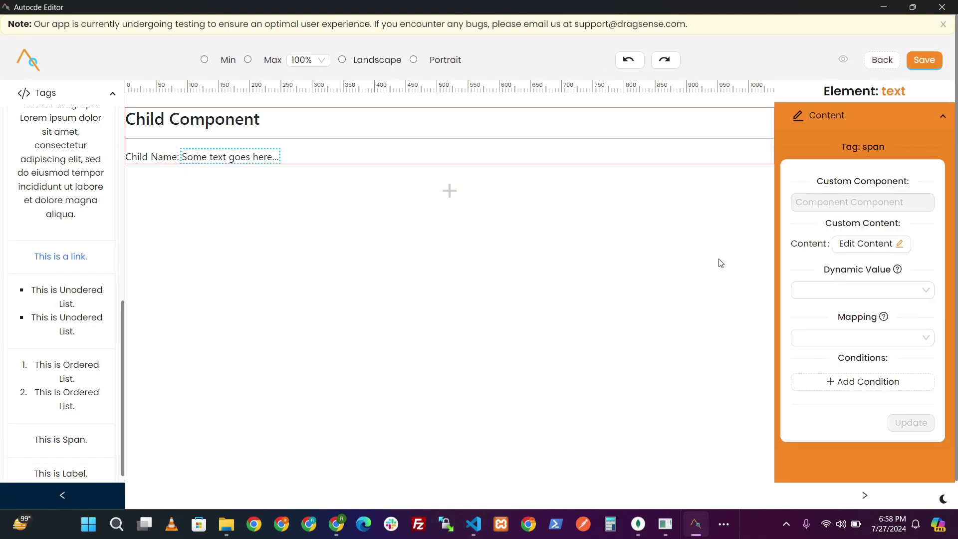
{"action": "left_click", "coordinate": [850, 291]}
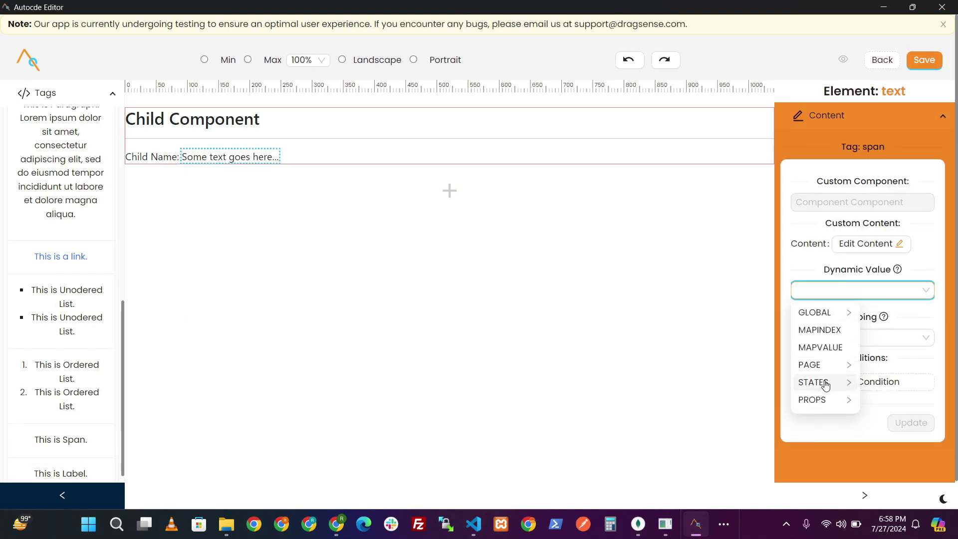
{"action": "left_click", "coordinate": [818, 382]}
{"action": "left_click", "coordinate": [894, 314]}
{"action": "left_click", "coordinate": [915, 422]}
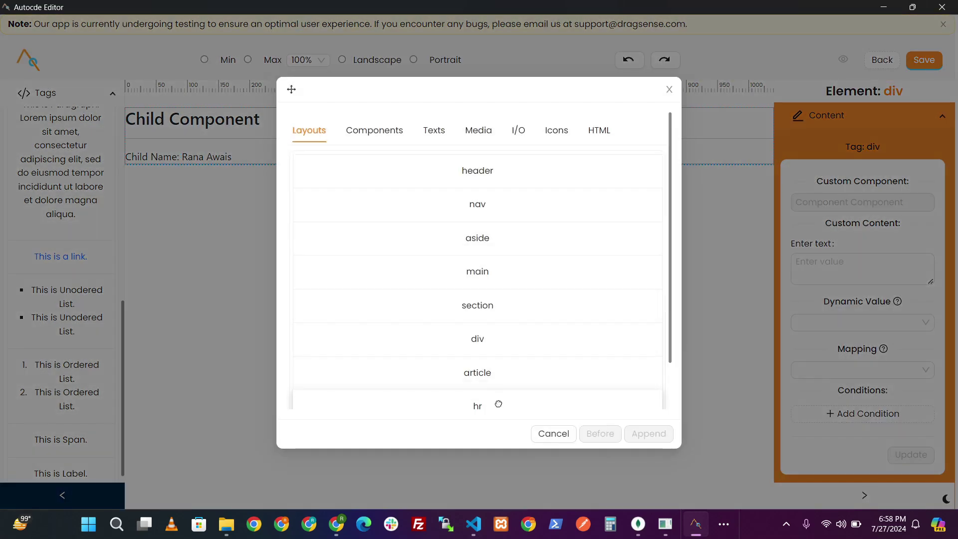
- Append a horizontal rule and add an 'Occupation:' label span below it
{"action": "left_click", "coordinate": [499, 403]}
{"action": "left_click", "coordinate": [647, 433]}
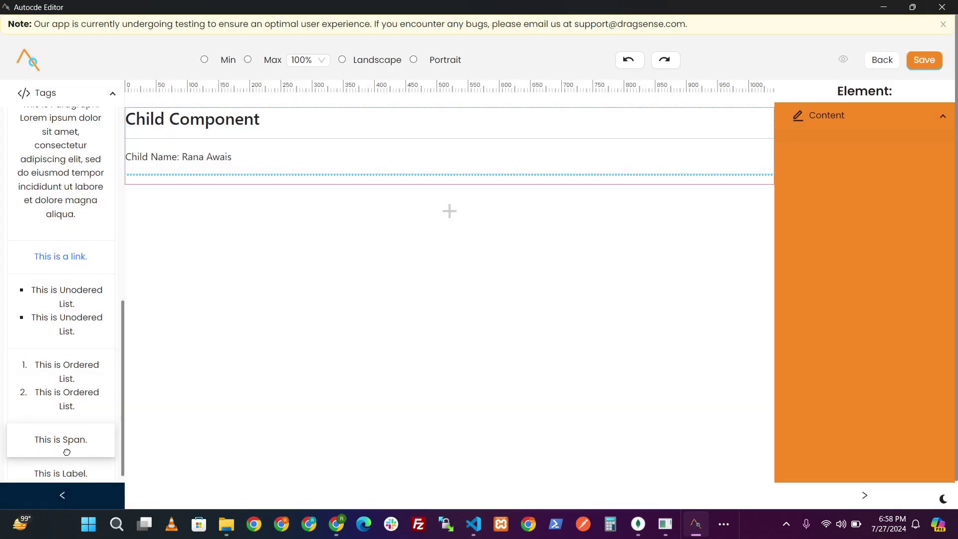
{"action": "left_click_drag", "start_coordinate": [67, 451], "coordinate": [272, 198]}
{"action": "left_click", "coordinate": [174, 193]}
{"action": "double_click", "coordinate": [173, 193]}
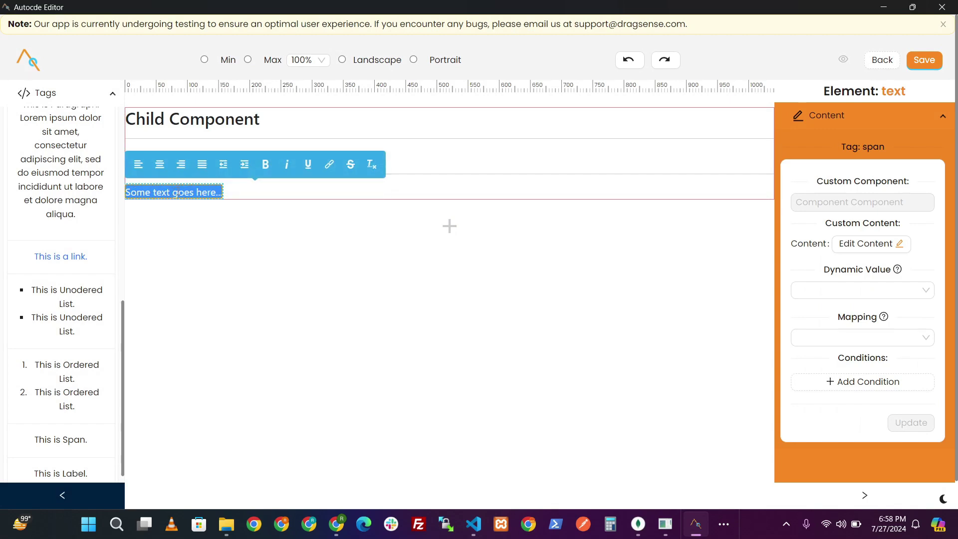
{"action": "type", "text": "C"}
{"action": "key", "text": "BackSpace"}
{"action": "key", "text": "BackSpace"}
{"action": "type", "text": "Occupation:"}
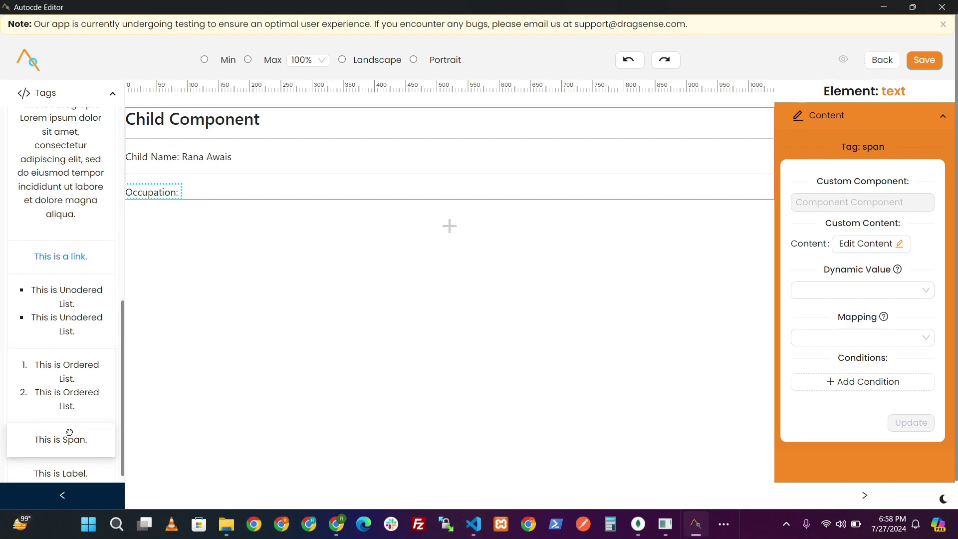
- Add a span bound to the OCCUPATION state, showing Software Engineer
{"action": "left_click_drag", "start_coordinate": [68, 439], "coordinate": [265, 203]}
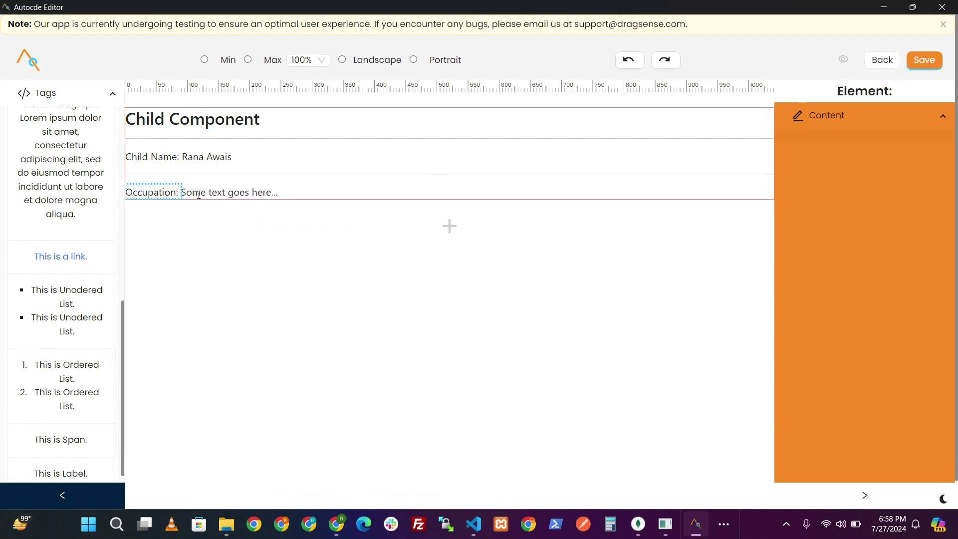
{"action": "left_click", "coordinate": [815, 292]}
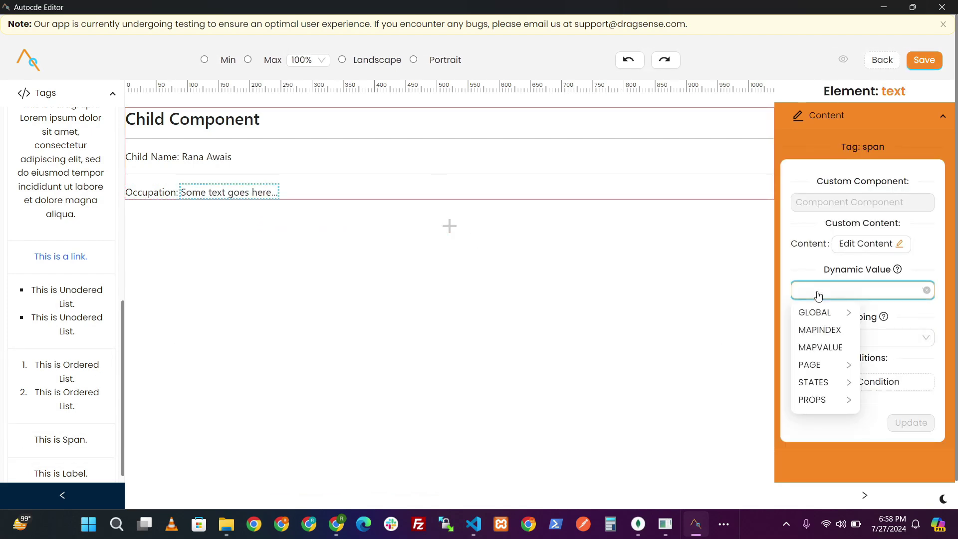
{"action": "left_click", "coordinate": [818, 382]}
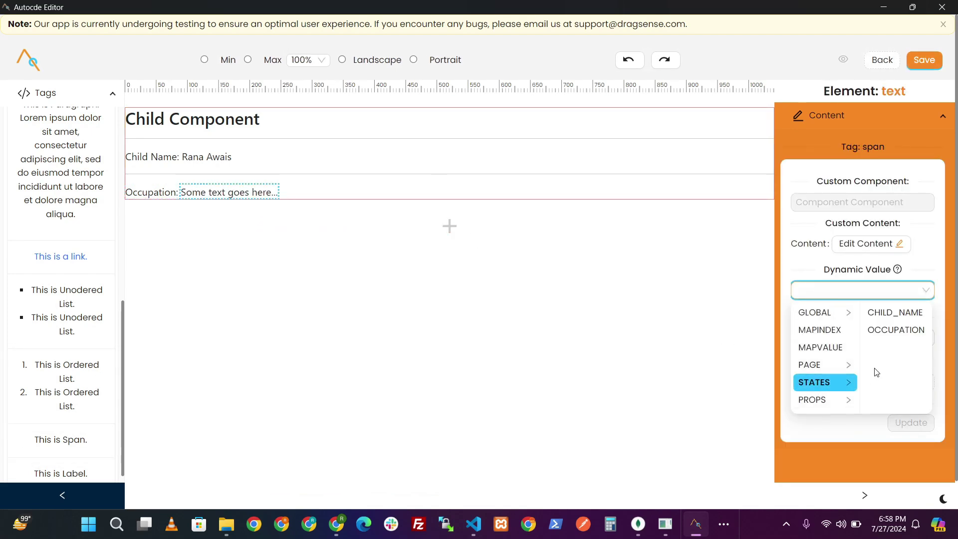
{"action": "left_click", "coordinate": [882, 333]}
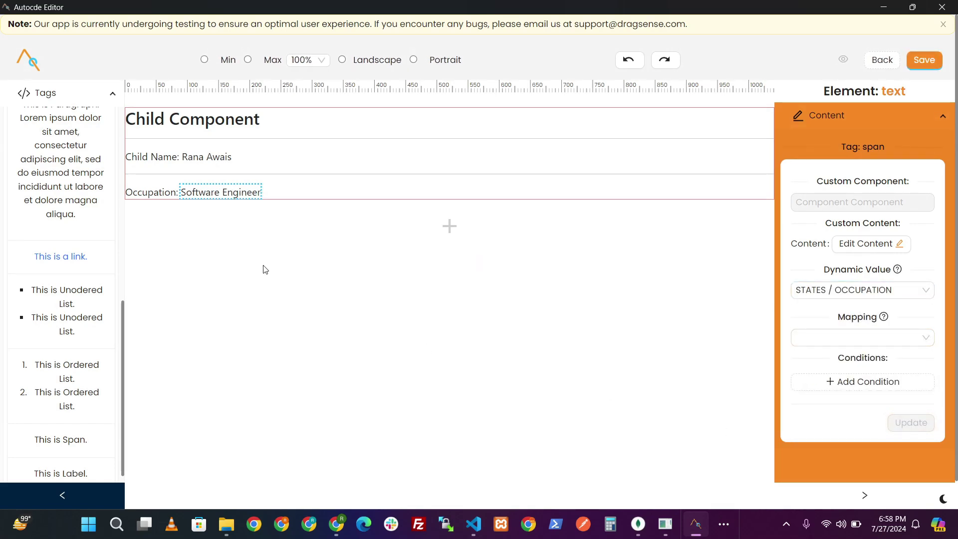
{"action": "left_click", "coordinate": [449, 226]}
- Append a horizontal rule and add a span bound to the CHILD_NAME state
{"action": "left_click", "coordinate": [503, 402]}
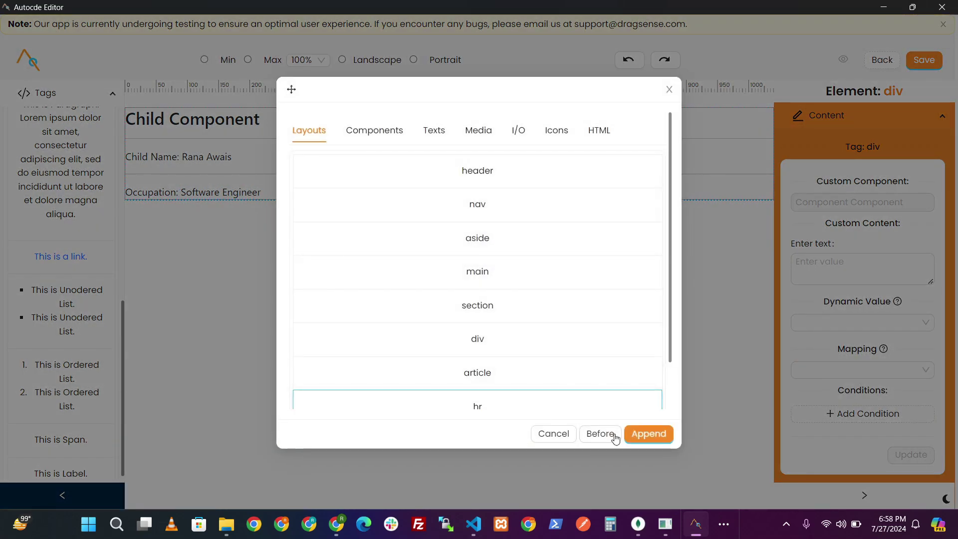
{"action": "left_click", "coordinate": [648, 433]}
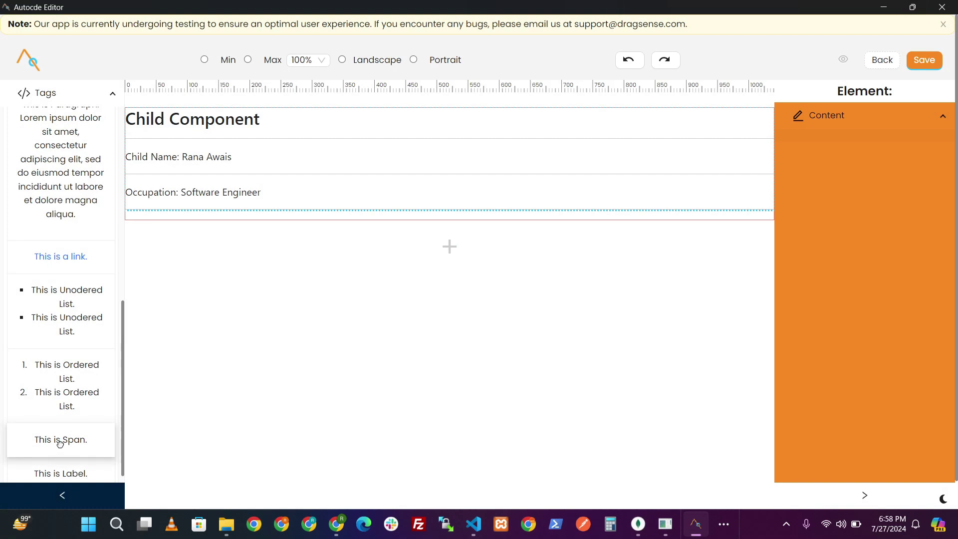
{"action": "left_click_drag", "start_coordinate": [60, 439], "coordinate": [205, 237]}
{"action": "double_click", "coordinate": [161, 228]}
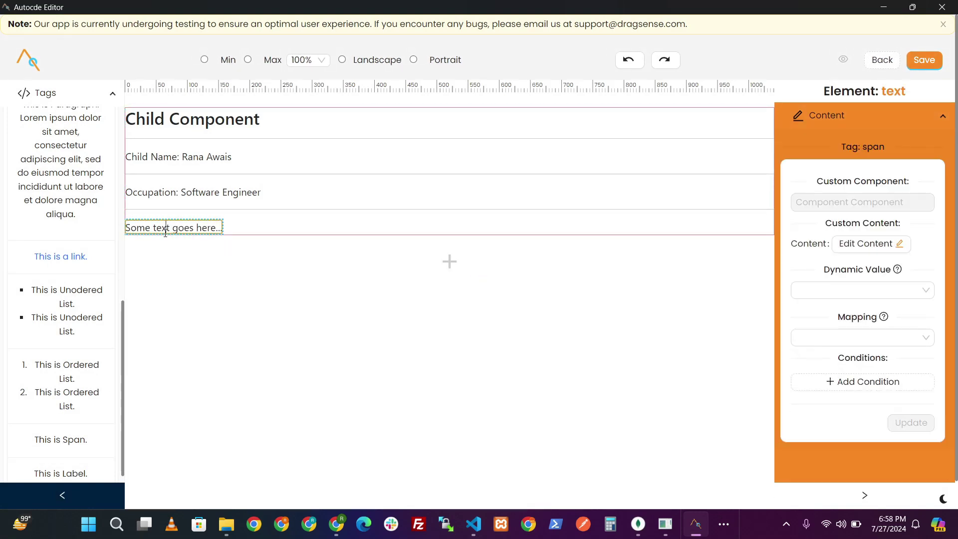
{"action": "left_click", "coordinate": [261, 228]}
{"action": "left_click", "coordinate": [863, 288]}
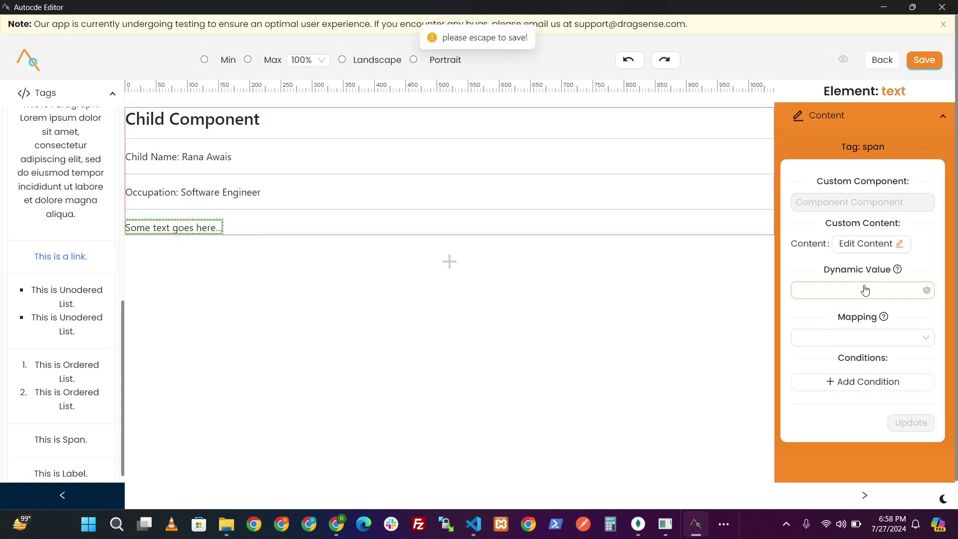
{"action": "key", "text": "Escape"}
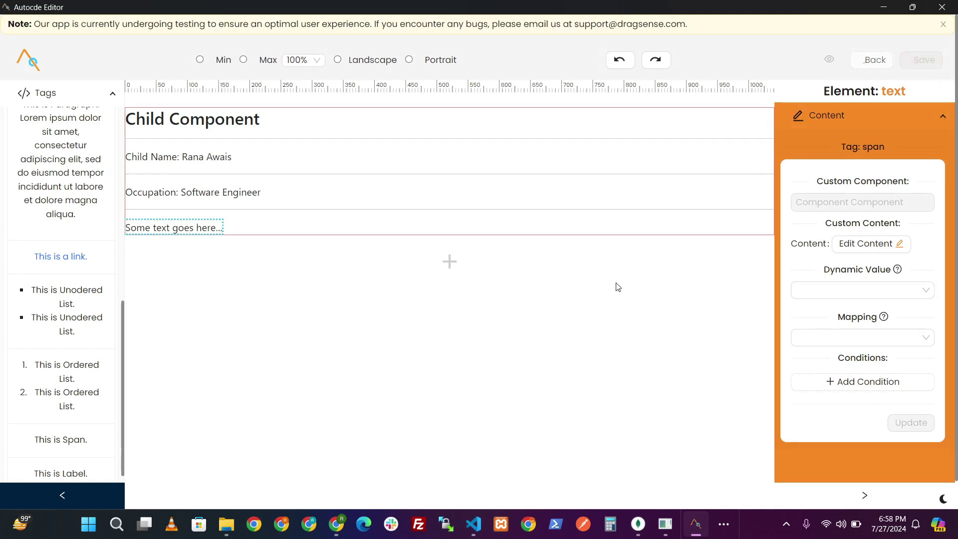
{"action": "left_click", "coordinate": [817, 295]}
{"action": "left_click", "coordinate": [828, 384]}
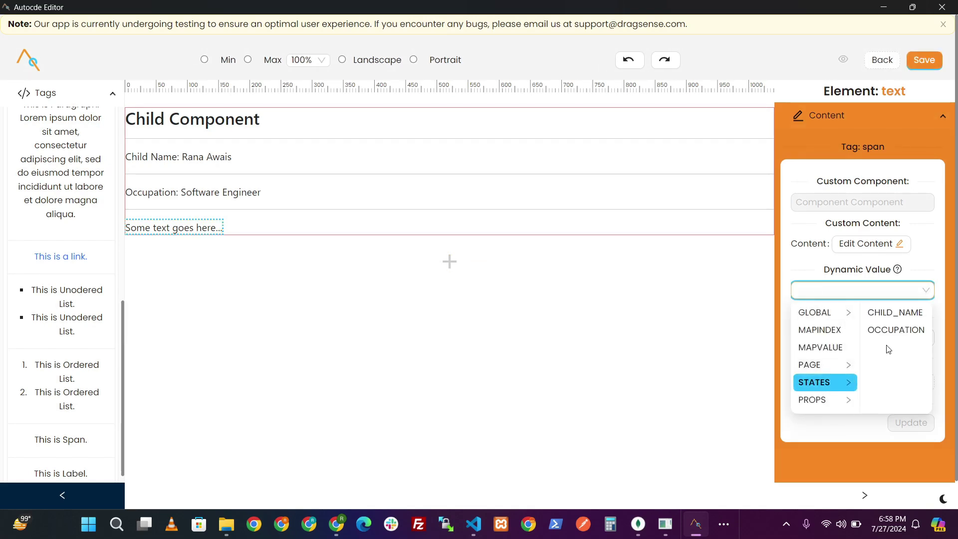
{"action": "left_click", "coordinate": [894, 313]}
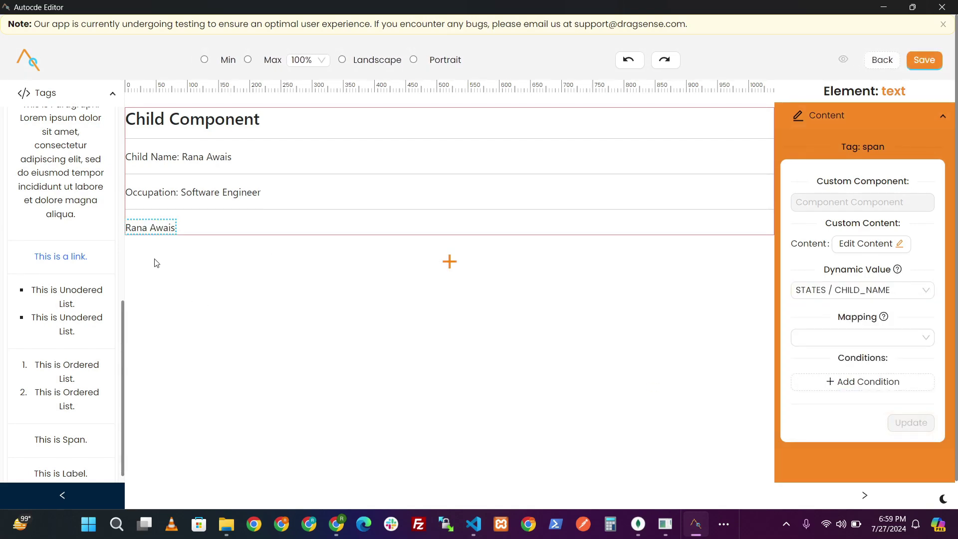
- Add the text 's father name is' and a span bound to PROPS/FATHER_NAME
{"action": "left_click_drag", "start_coordinate": [75, 439], "coordinate": [199, 229]}
{"action": "left_click", "coordinate": [197, 228]}
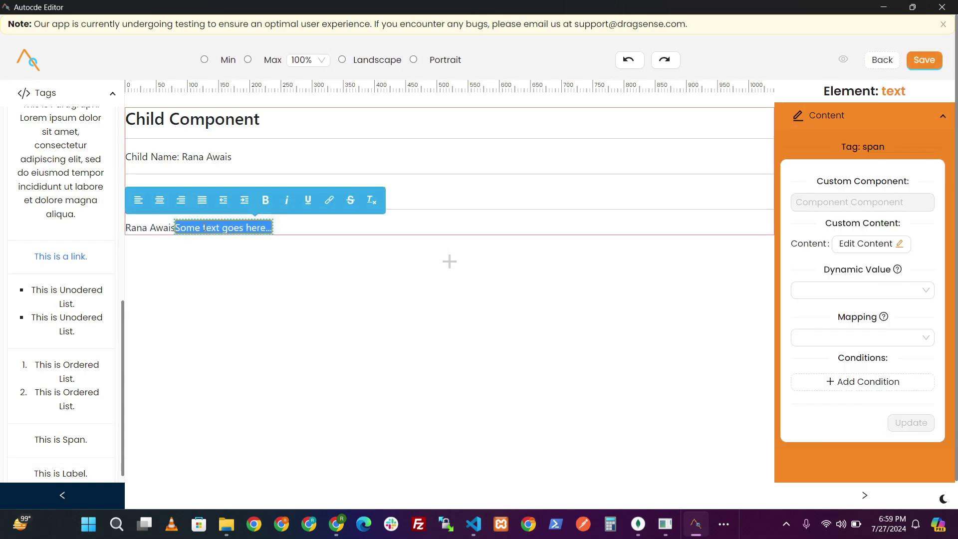
{"action": "type", "text": "s father name"}
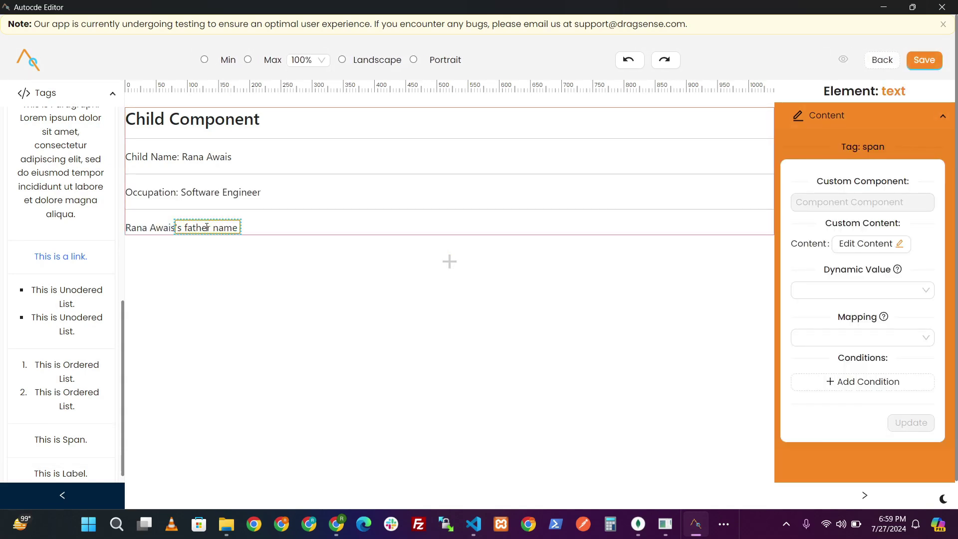
{"action": "type", "text": " is"}
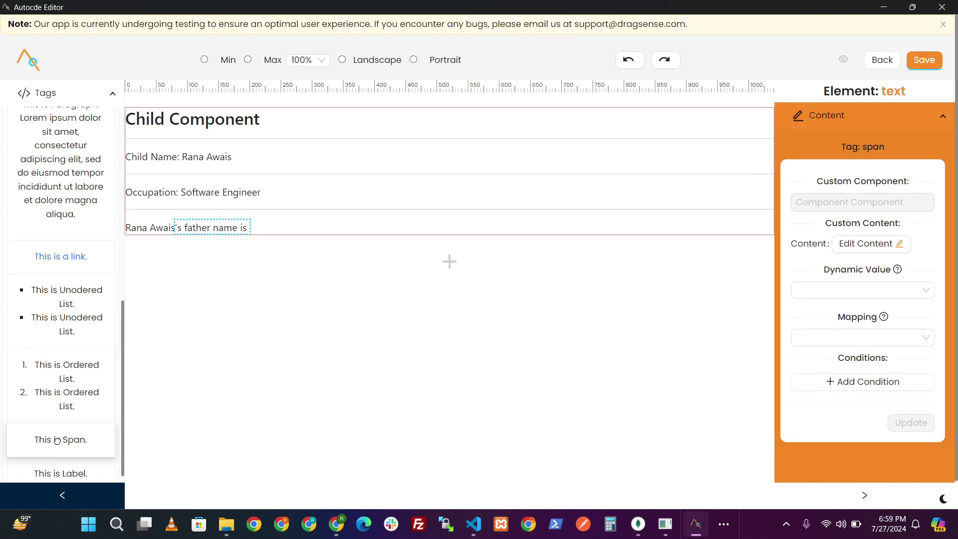
{"action": "left_click_drag", "start_coordinate": [60, 439], "coordinate": [379, 227]}
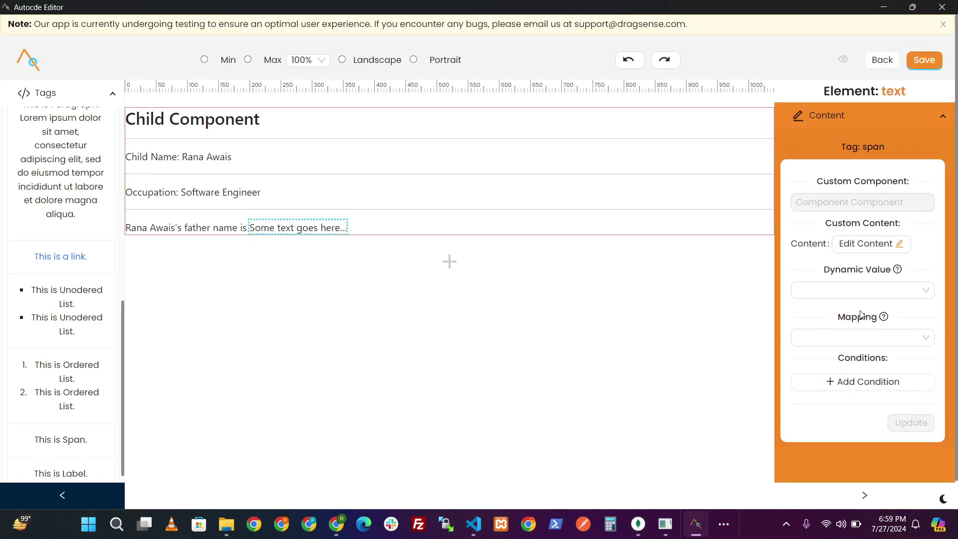
{"action": "left_click", "coordinate": [847, 292]}
{"action": "left_click", "coordinate": [812, 399]}
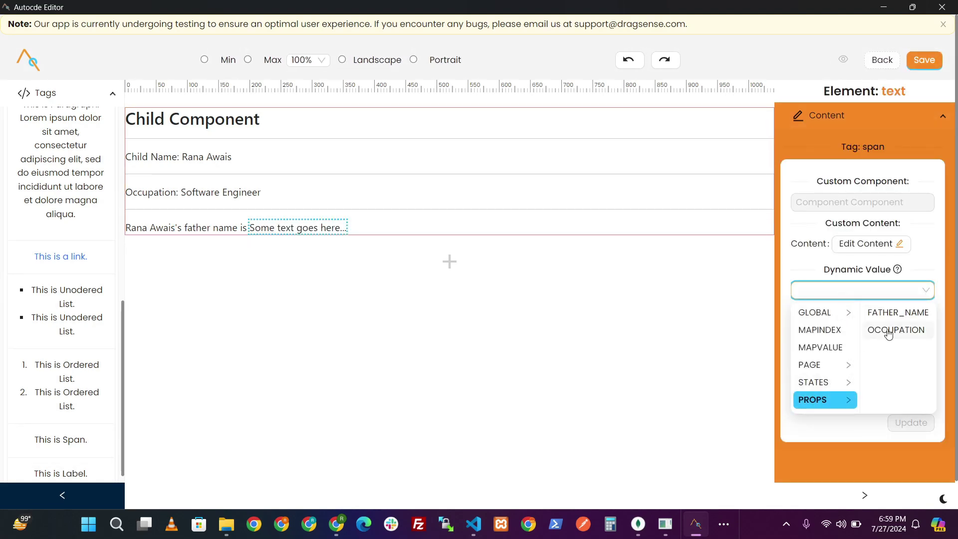
{"action": "left_click", "coordinate": [885, 313]}
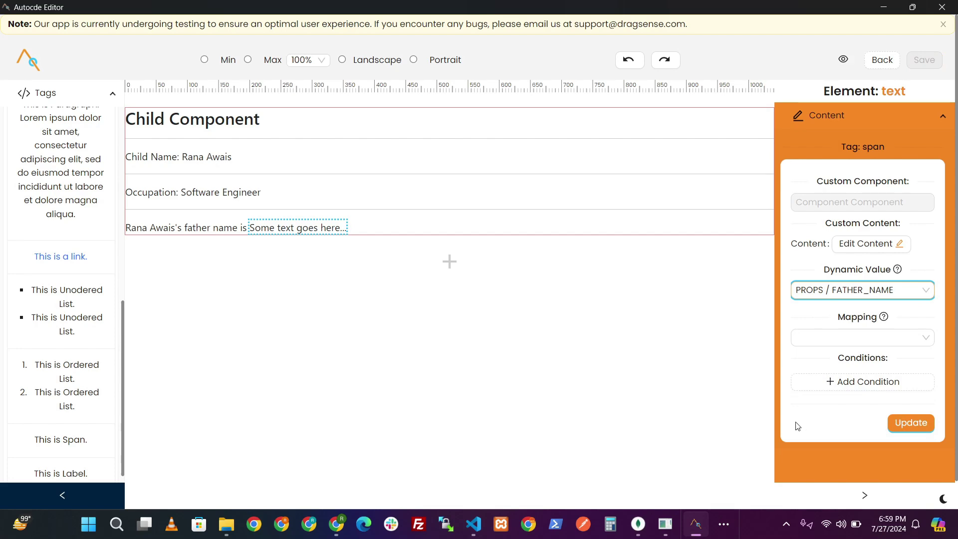
{"action": "left_click", "coordinate": [911, 423]}
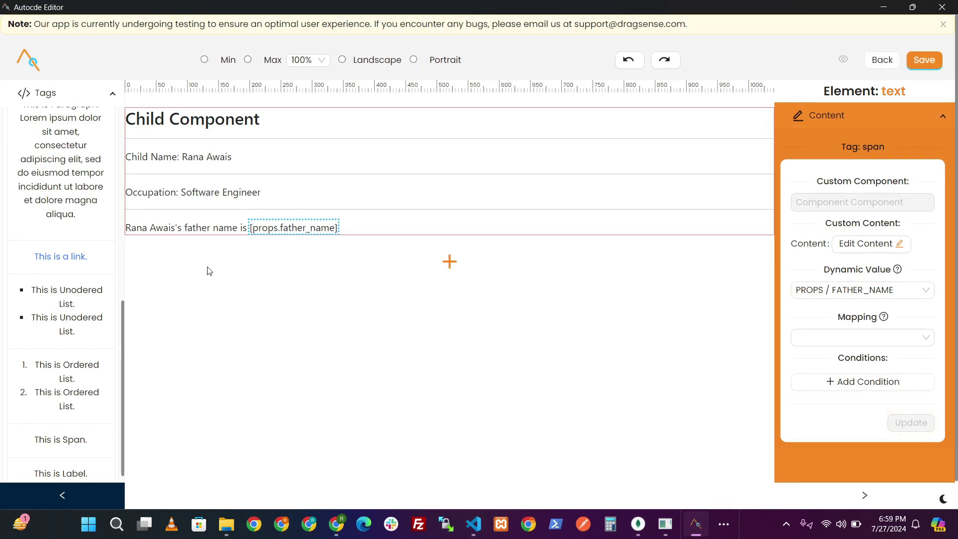
{"action": "left_click", "coordinate": [447, 262]}
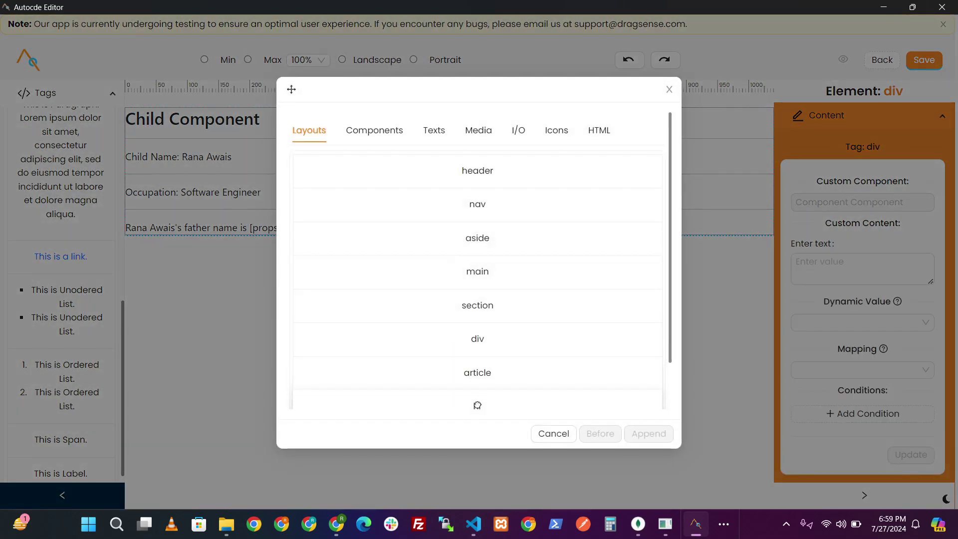
- Insert a horizontal rule and a new span bound to the CHILD_NAME state
{"action": "left_click", "coordinate": [569, 401]}
{"action": "left_click", "coordinate": [596, 433]}
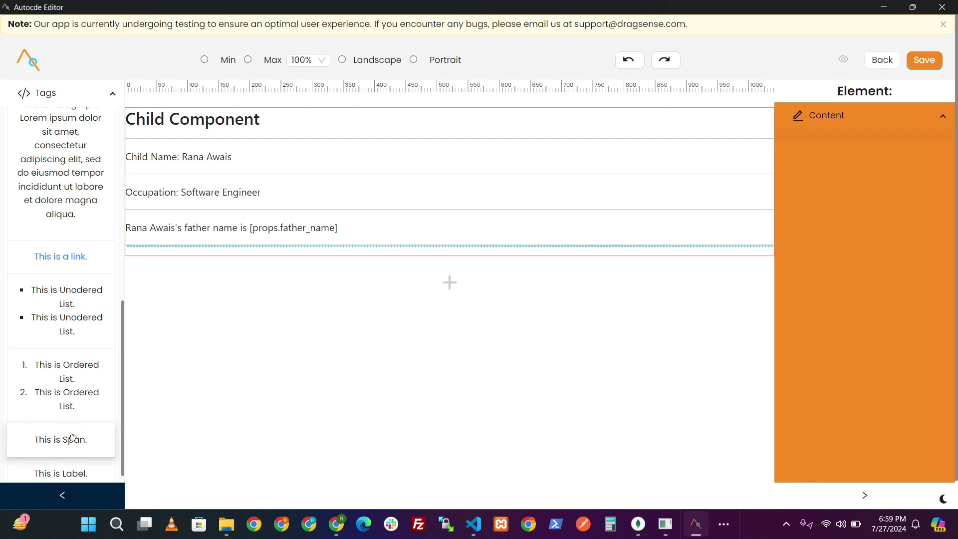
{"action": "left_click_drag", "start_coordinate": [70, 439], "coordinate": [208, 279]}
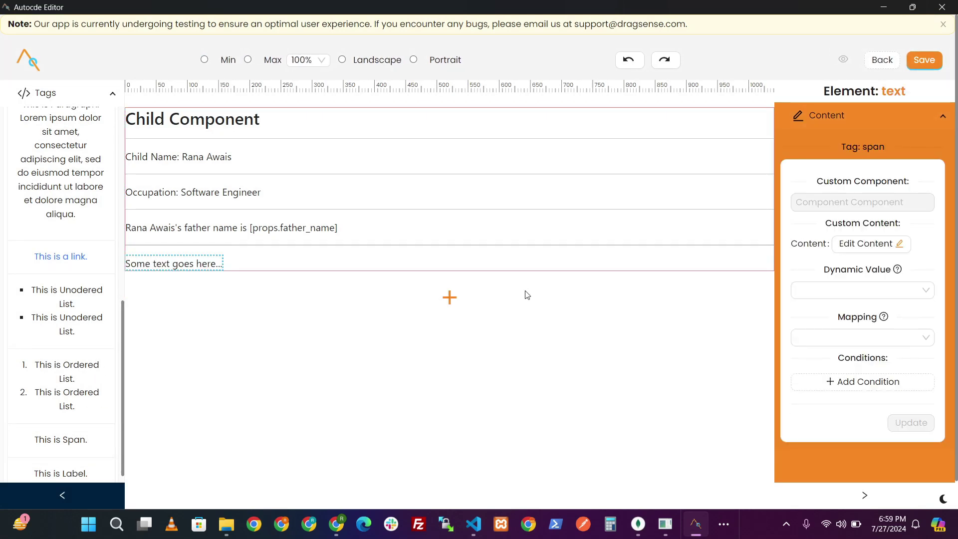
{"action": "left_click", "coordinate": [831, 290]}
{"action": "left_click", "coordinate": [818, 399]}
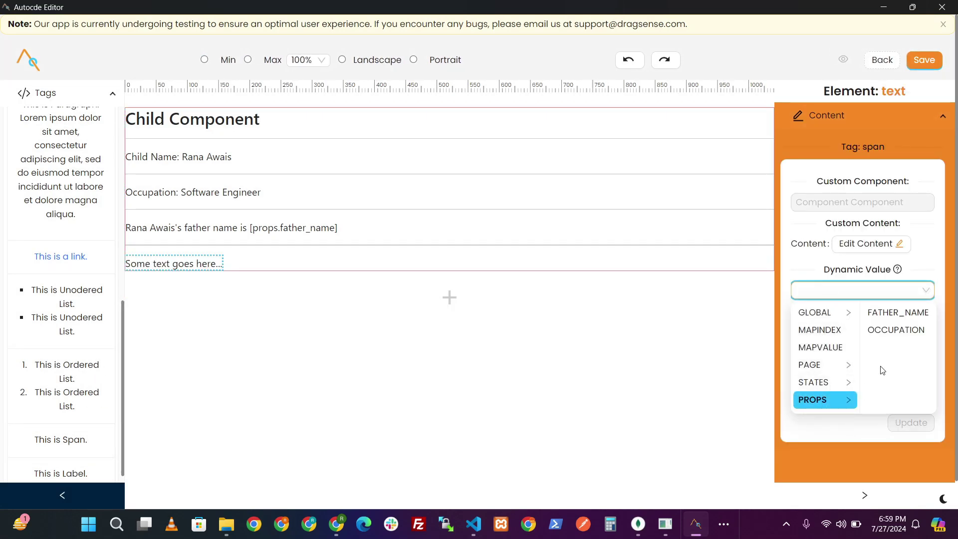
{"action": "left_click", "coordinate": [813, 382]}
{"action": "left_click", "coordinate": [898, 313]}
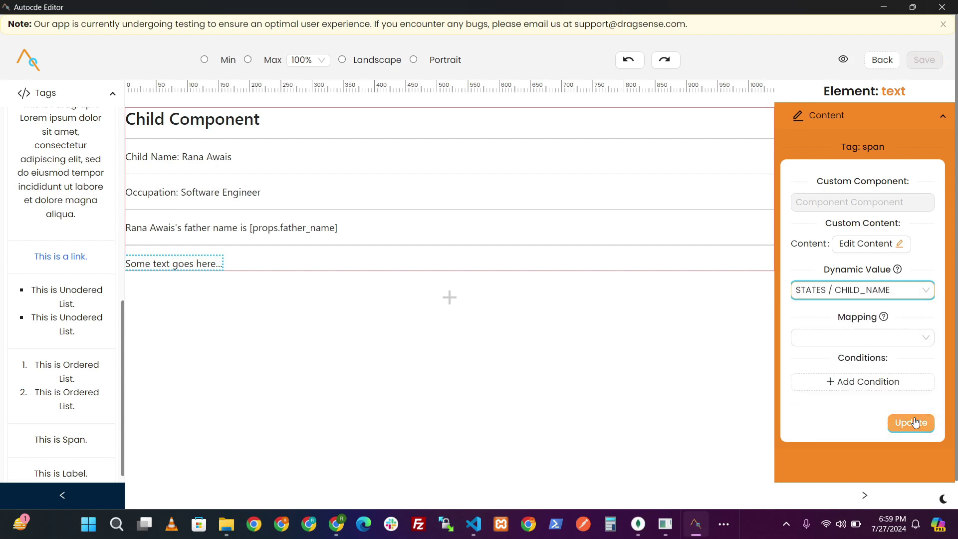
{"action": "left_click", "coordinate": [910, 423]}
- Add ''s father occupation is' text and a PROPS/OCCUPATION span, then save and preview
{"action": "left_click_drag", "start_coordinate": [61, 439], "coordinate": [221, 273]}
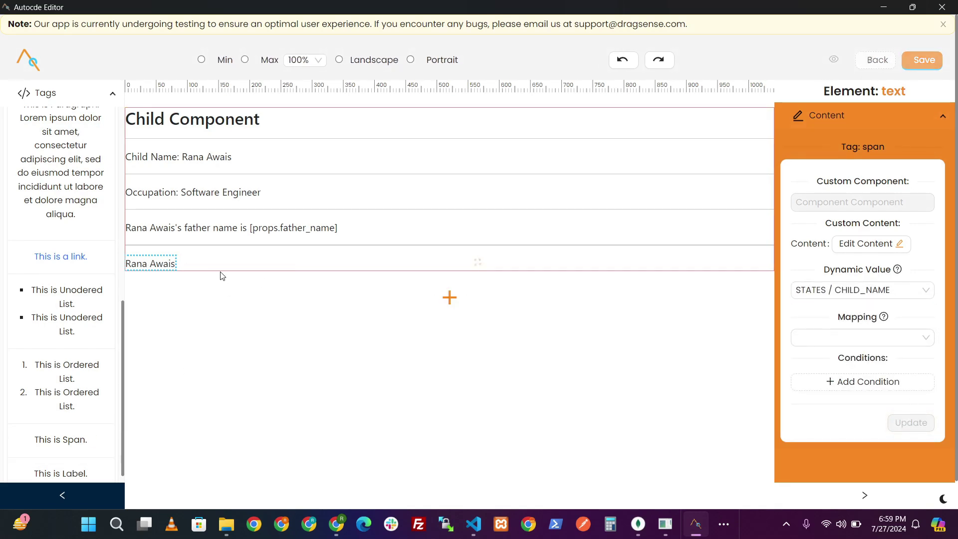
{"action": "double_click", "coordinate": [204, 266]}
{"action": "type", "text": "'s"}
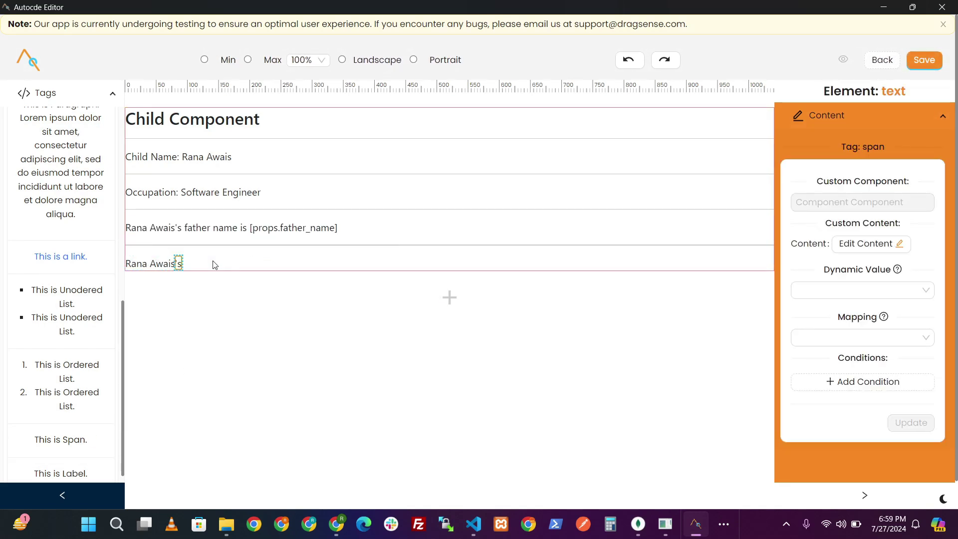
{"action": "type", "text": " father occupation is"}
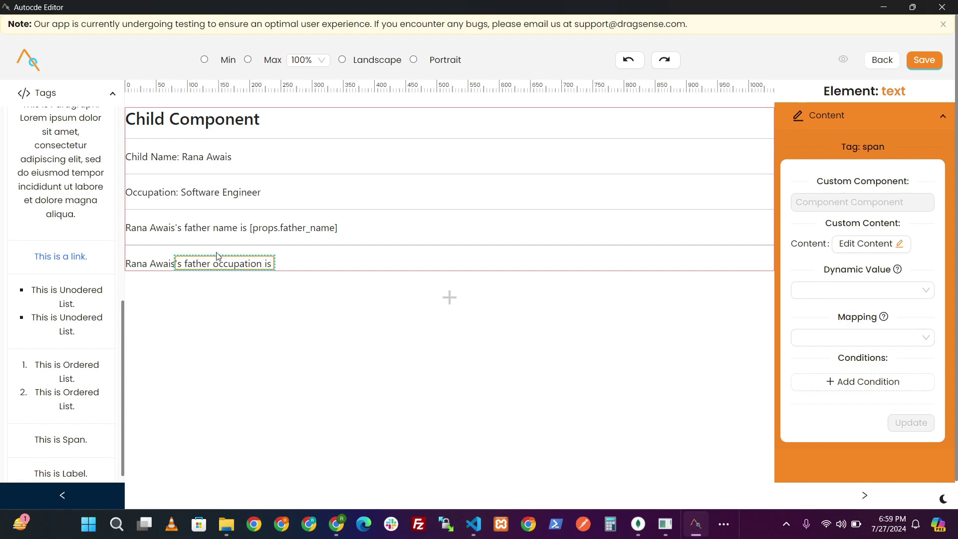
{"action": "left_click_drag", "start_coordinate": [74, 436], "coordinate": [310, 269]}
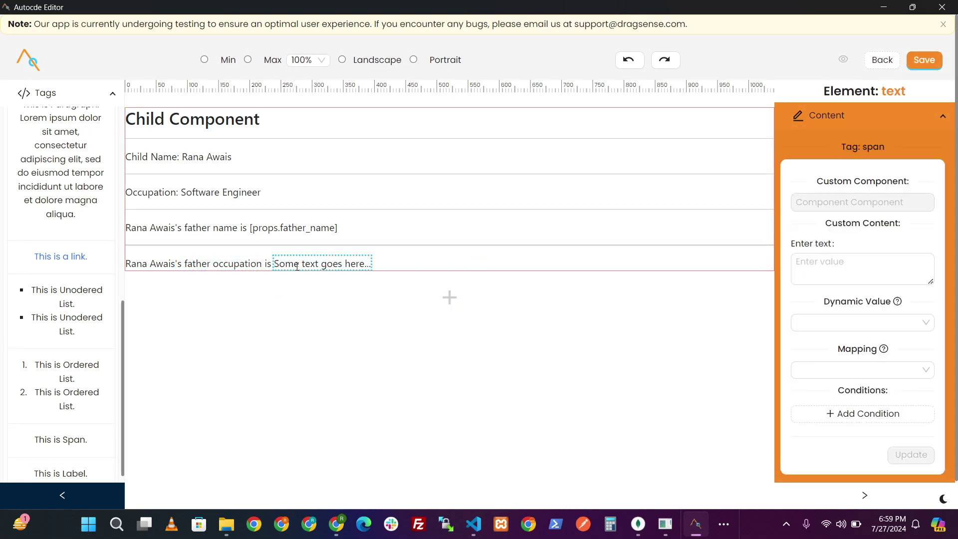
{"action": "left_click", "coordinate": [810, 296]}
{"action": "left_click", "coordinate": [823, 399]}
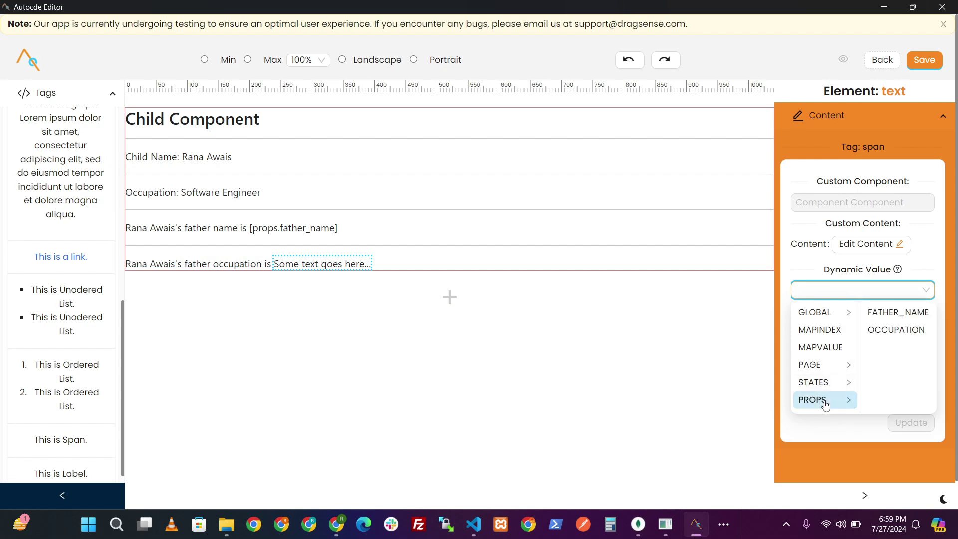
{"action": "left_click", "coordinate": [894, 333]}
{"action": "left_click", "coordinate": [912, 424]}
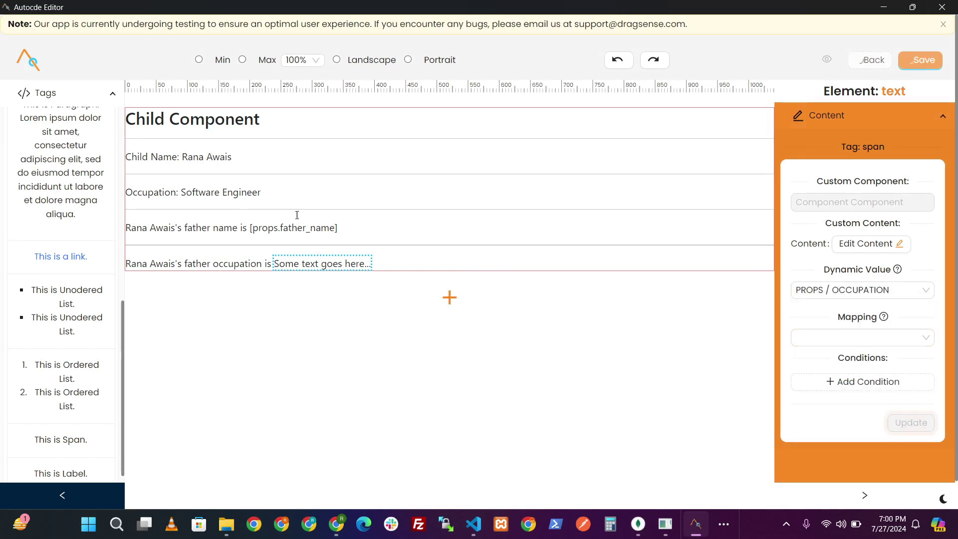
{"action": "left_click", "coordinate": [923, 61]}
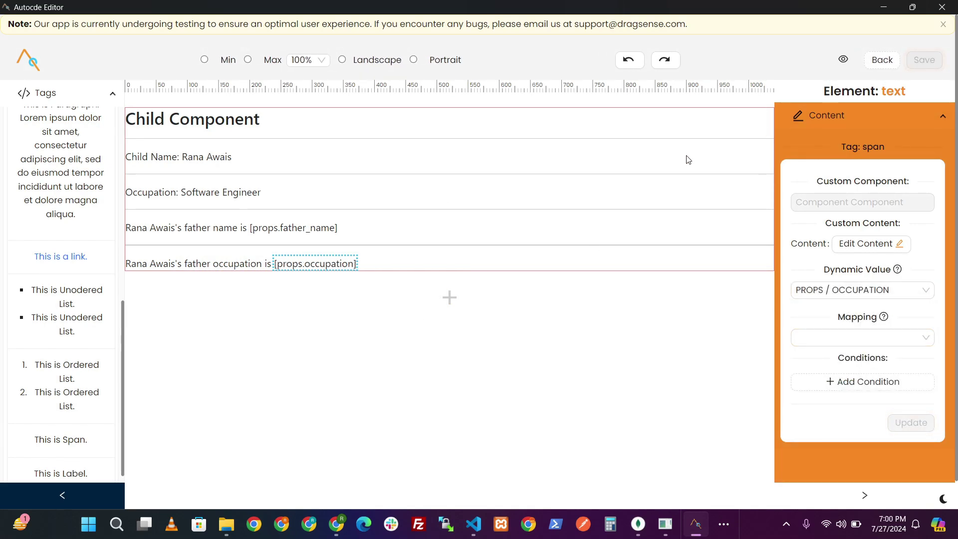
{"action": "left_click", "coordinate": [842, 60]}
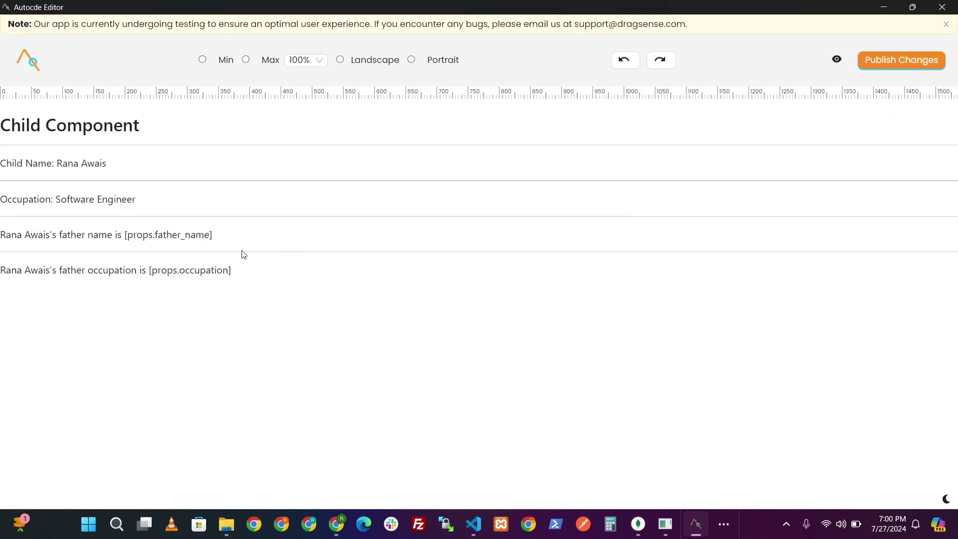
- Inspect the father_name and occupation placeholder text in the preview
{"action": "left_click_drag", "start_coordinate": [243, 254], "coordinate": [182, 256]}
{"action": "left_click_drag", "start_coordinate": [250, 272], "coordinate": [164, 325]}
{"action": "left_click_drag", "start_coordinate": [75, 164], "coordinate": [68, 163]}
{"action": "left_click", "coordinate": [294, 295]}
- Publish the Child Component changes and reopen the Parent Component for editing
{"action": "left_click", "coordinate": [879, 69]}
{"action": "left_click", "coordinate": [559, 153]}
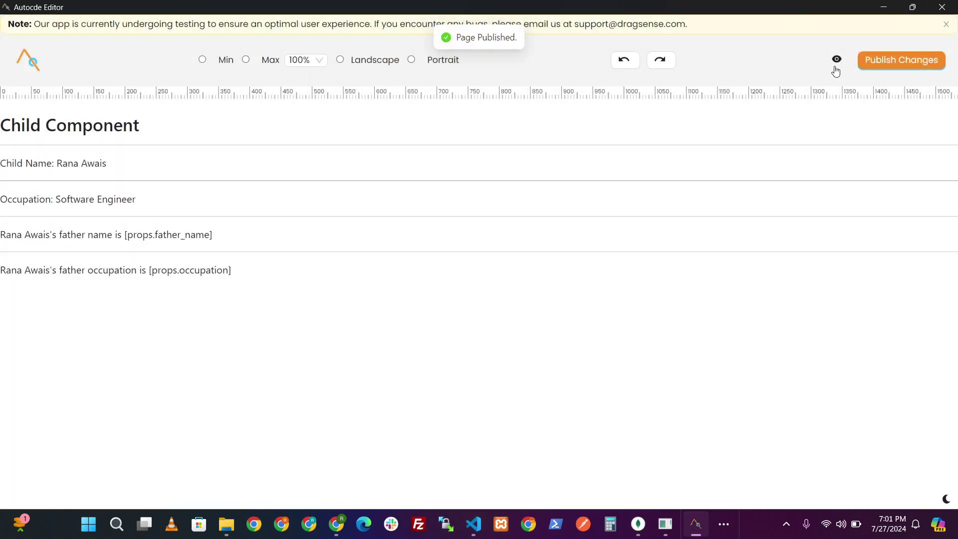
{"action": "left_click", "coordinate": [836, 67]}
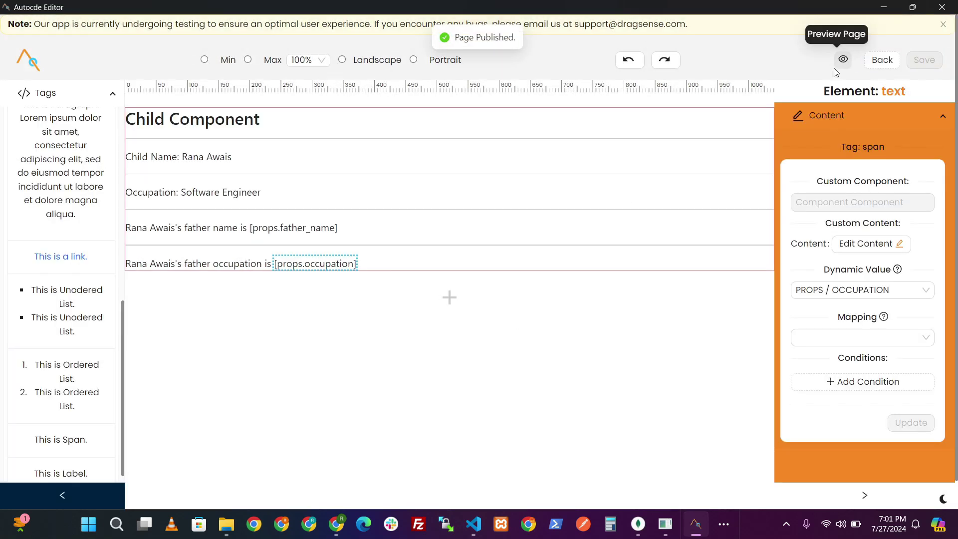
{"action": "left_click", "coordinate": [22, 91]}
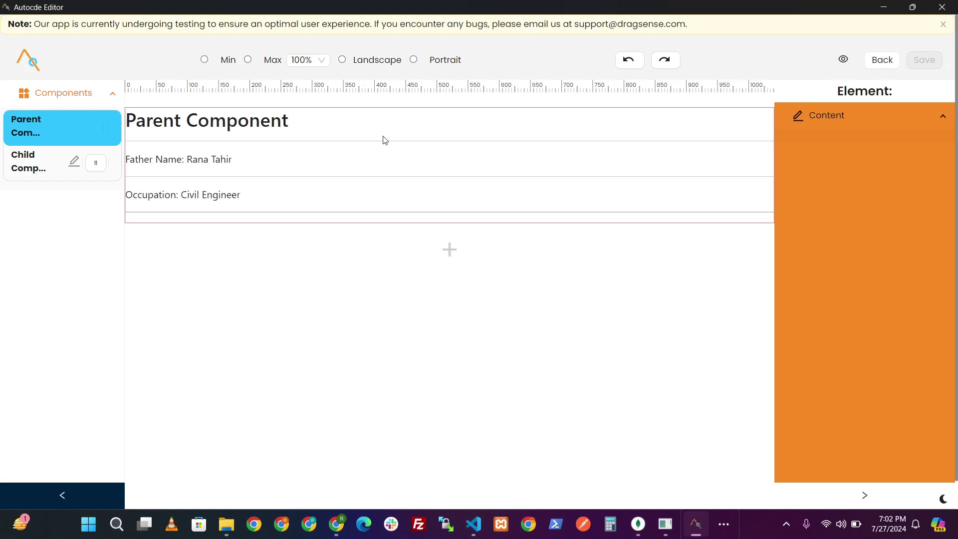
- Nest the Child Component inside the Parent Component, then save and preview it
{"action": "left_click_drag", "start_coordinate": [100, 167], "coordinate": [297, 259]}
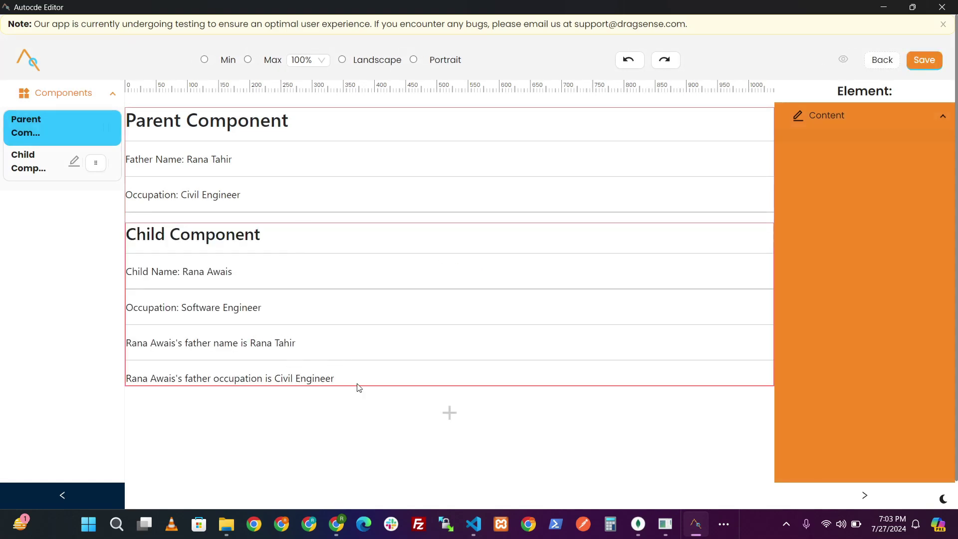
{"action": "left_click", "coordinate": [923, 60]}
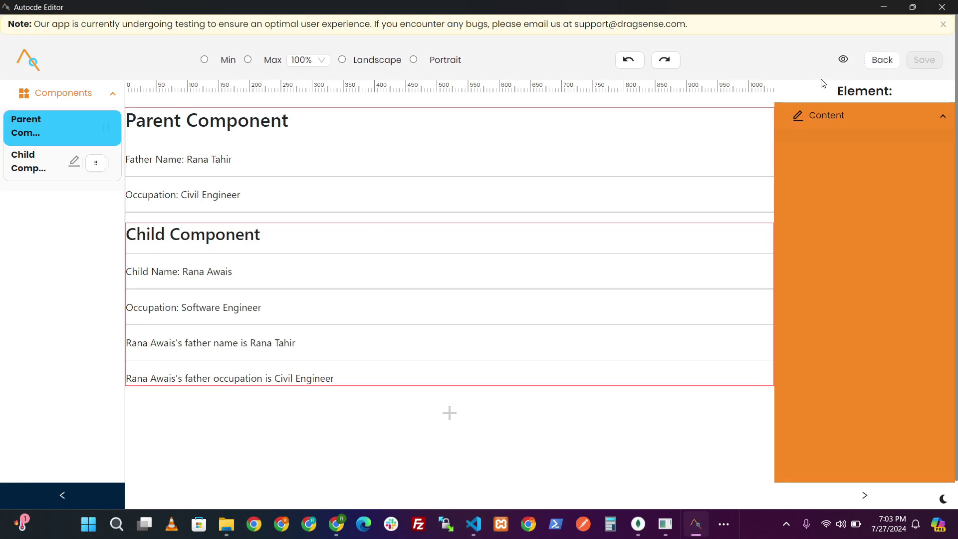
{"action": "left_click", "coordinate": [842, 59]}
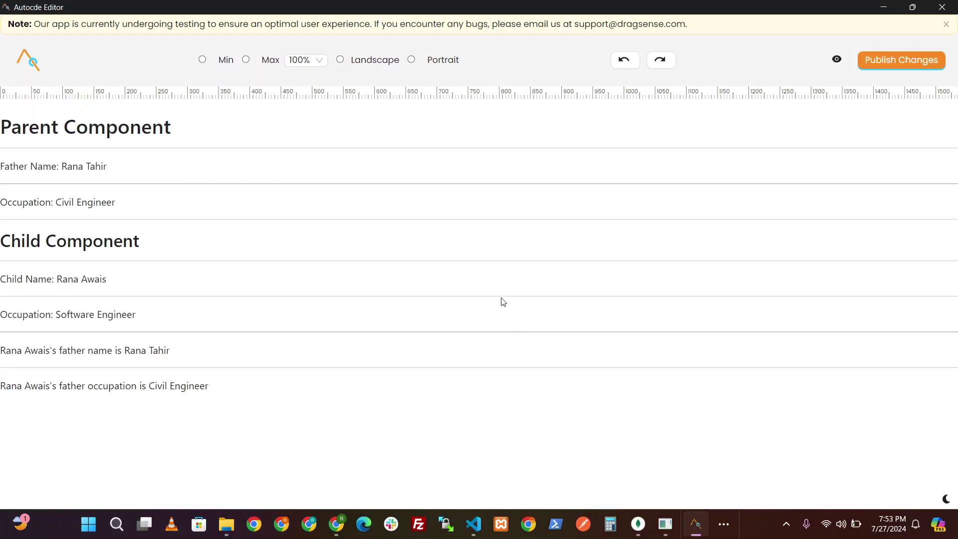
- Publish the Parent Component changes and return to the editor
{"action": "left_click", "coordinate": [872, 67]}
{"action": "left_click", "coordinate": [572, 153]}
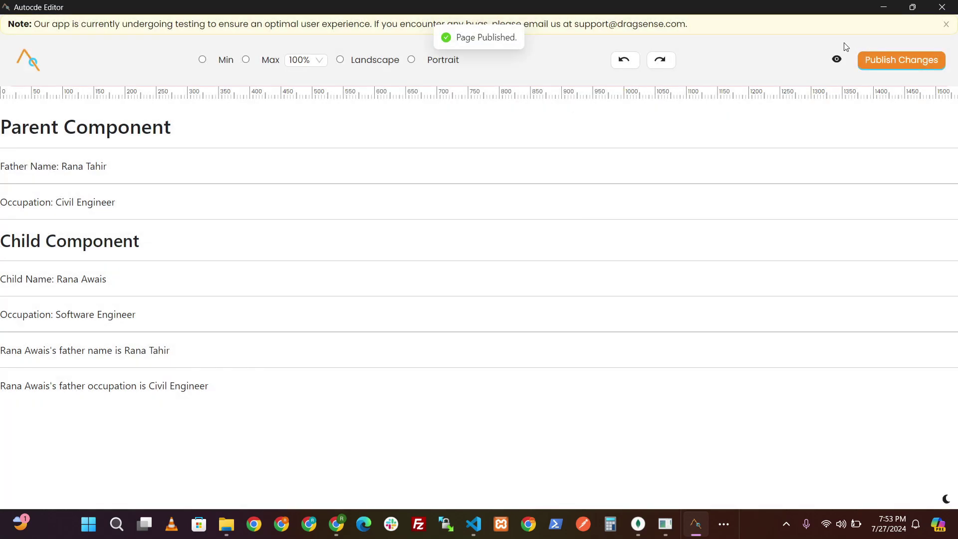
{"action": "left_click", "coordinate": [836, 60]}
{"action": "left_click", "coordinate": [113, 118]}
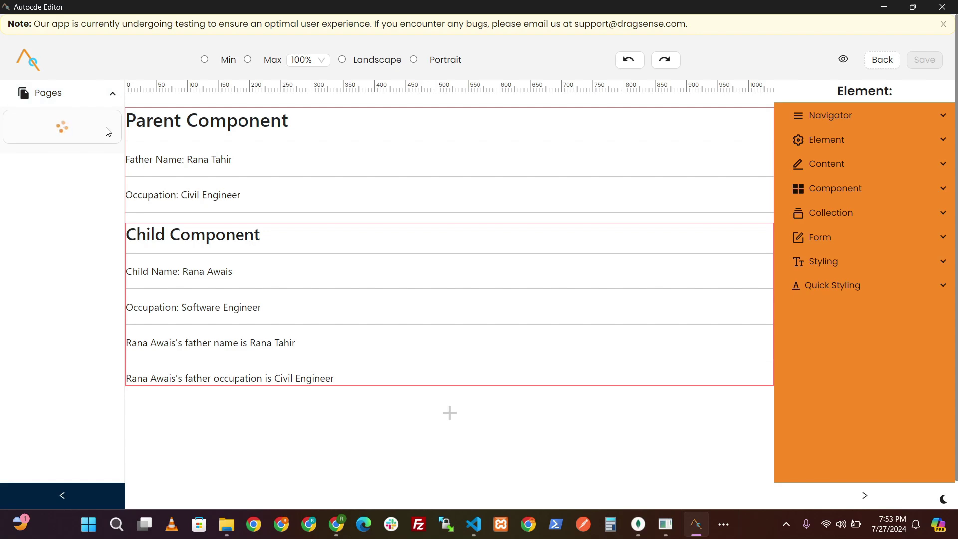
- Open the Home page and place a Heading 1 at its top
{"action": "left_click", "coordinate": [98, 161]}
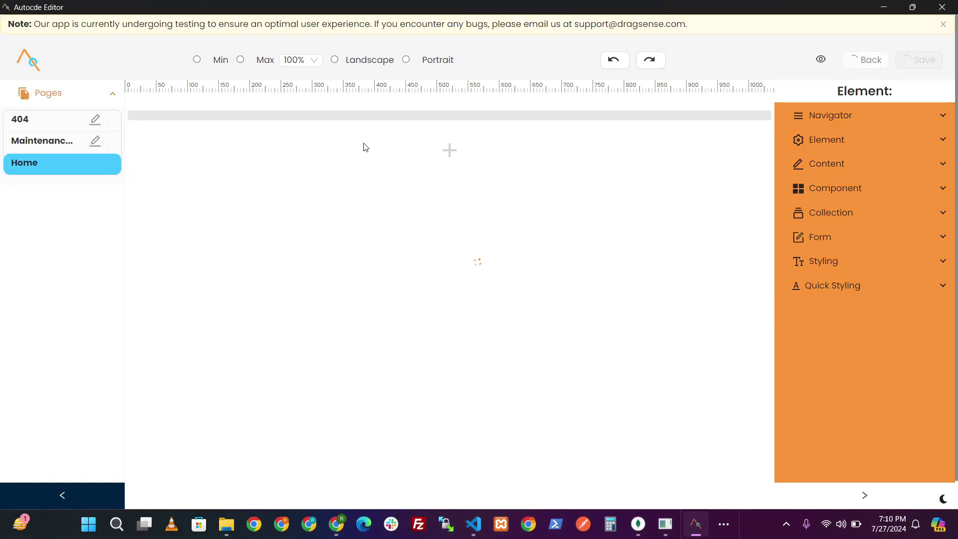
{"action": "left_click", "coordinate": [447, 135]}
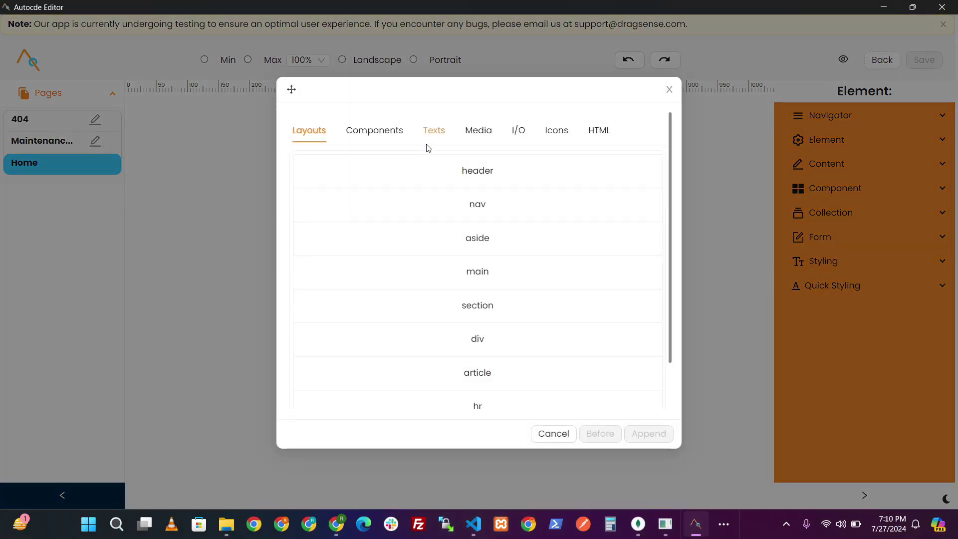
{"action": "left_click", "coordinate": [669, 90]}
{"action": "left_click", "coordinate": [79, 188]}
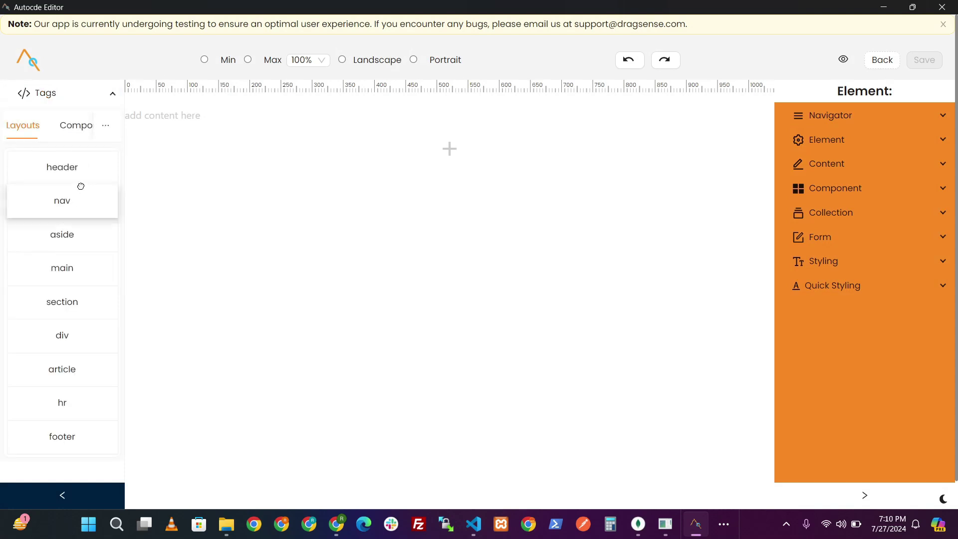
{"action": "mouse_move", "coordinate": [106, 127]}
{"action": "left_click", "coordinate": [112, 168]}
{"action": "left_click_drag", "start_coordinate": [62, 164], "coordinate": [222, 123]}
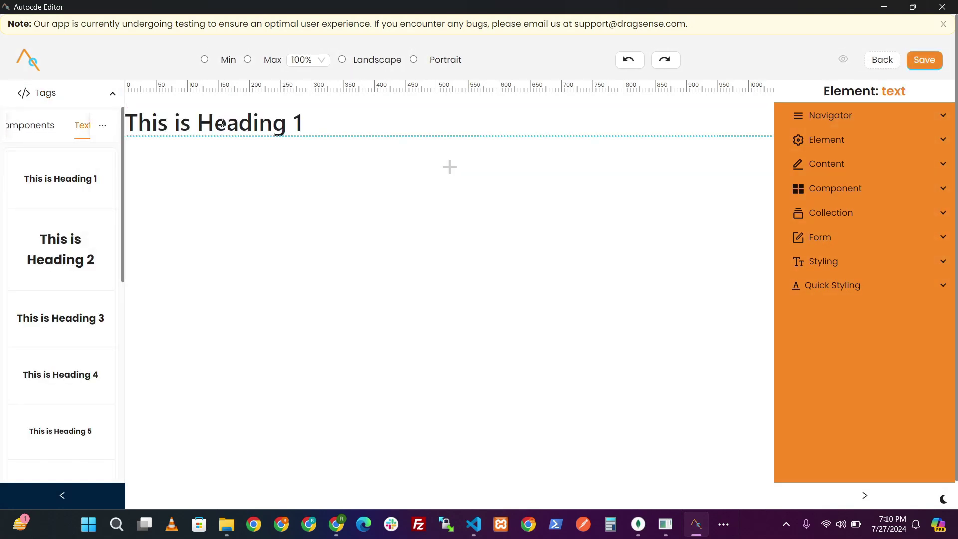
- Change the heading text to 'Main Page'
{"action": "triple_click", "coordinate": [234, 129]}
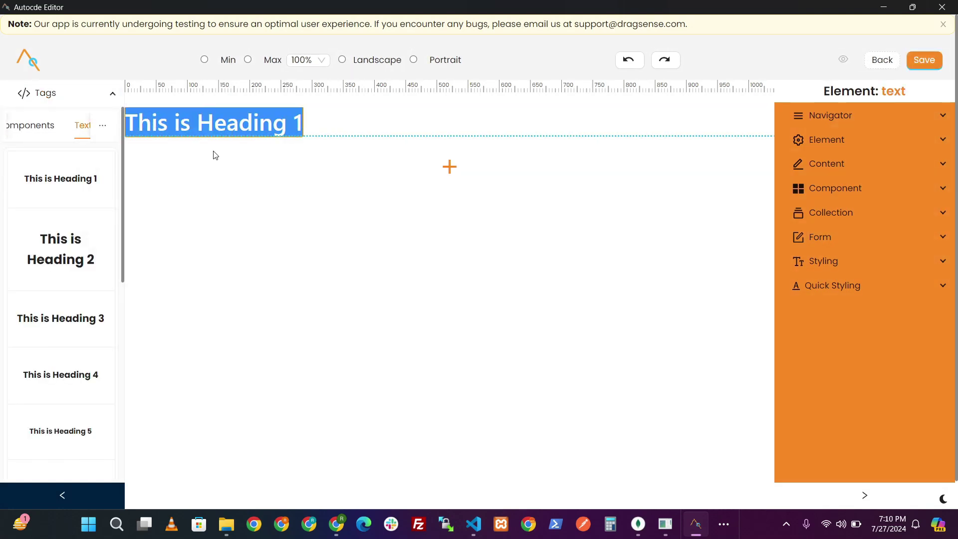
{"action": "key", "text": "BackSpace"}
{"action": "type", "text": "Mainge"}
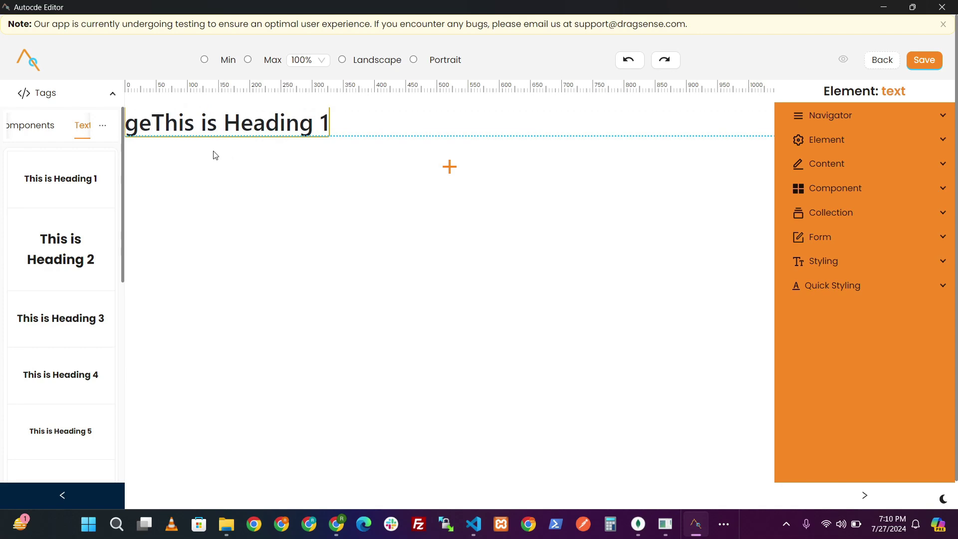
{"action": "key", "text": "ctrl+a"}
{"action": "key", "text": "BackSpace"}
{"action": "type", "text": "Main Page"}
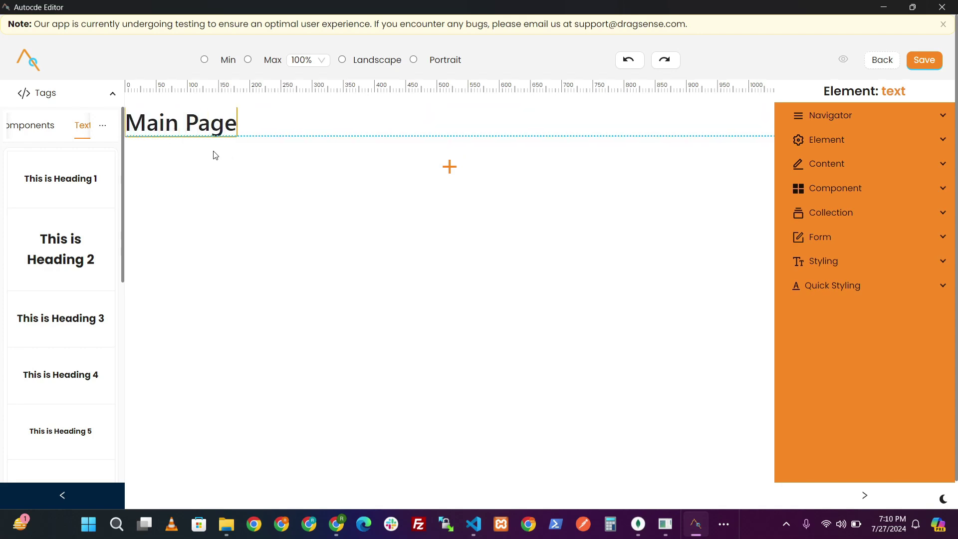
{"action": "left_click", "coordinate": [221, 152]}
- Append a horizontal rule beneath the Main Page heading
{"action": "left_click", "coordinate": [449, 167]}
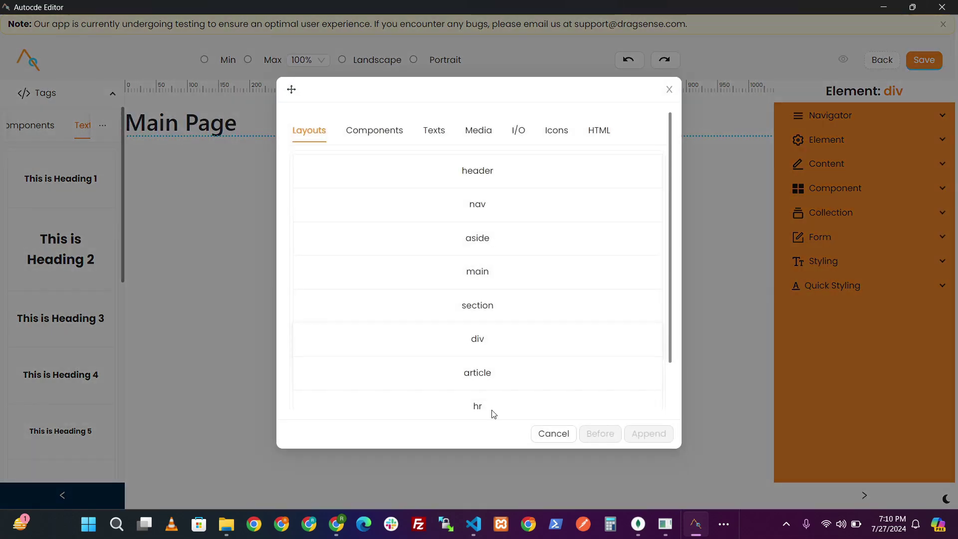
{"action": "left_click", "coordinate": [548, 406]}
{"action": "left_click", "coordinate": [649, 433]}
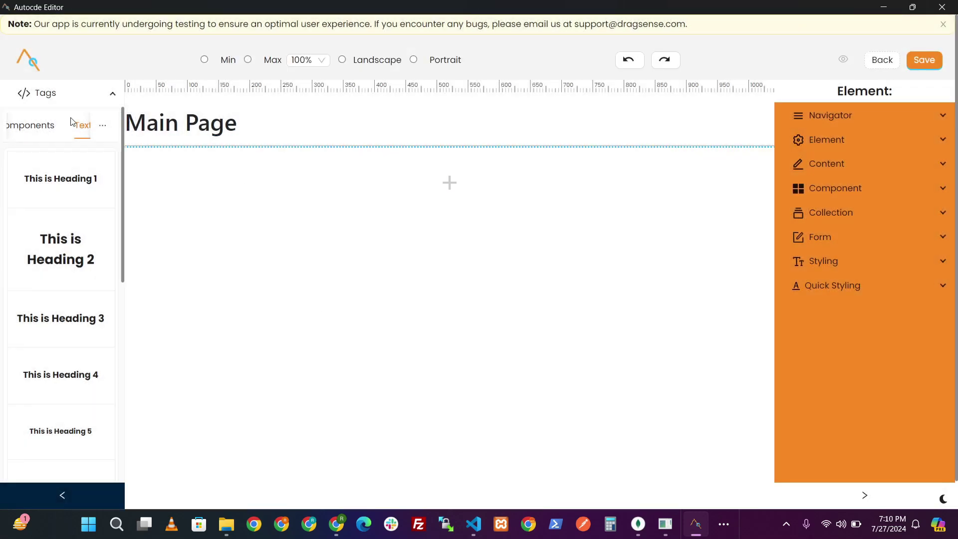
{"action": "left_click", "coordinate": [105, 126]}
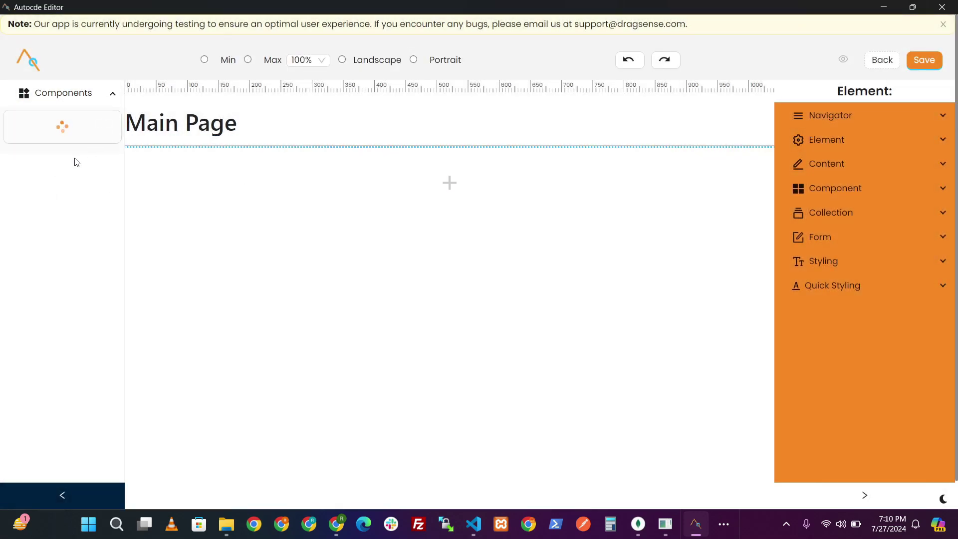
- Place the Parent Component under the Main Page heading and publish the Home page
{"action": "left_click_drag", "start_coordinate": [94, 130], "coordinate": [286, 188]}
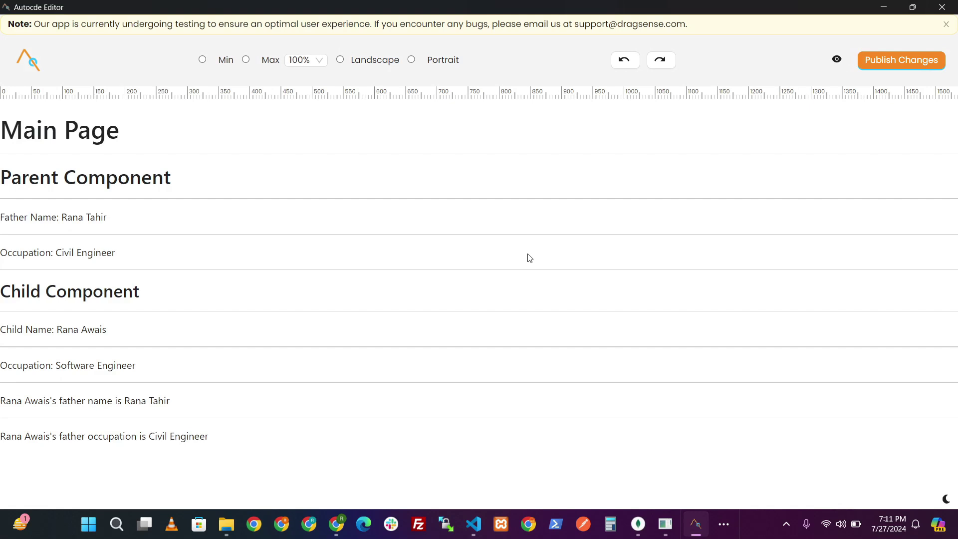
{"action": "left_click", "coordinate": [928, 63]}
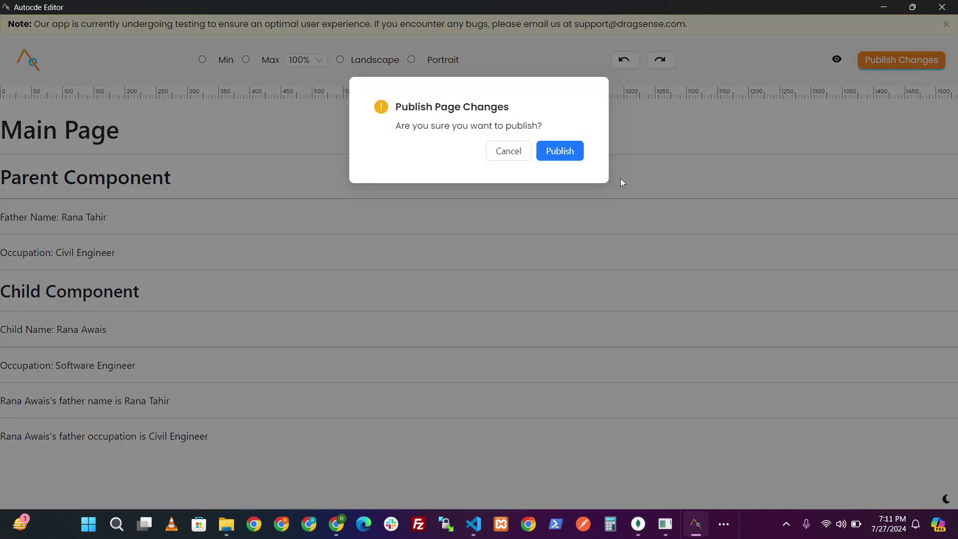
{"action": "left_click", "coordinate": [559, 152]}
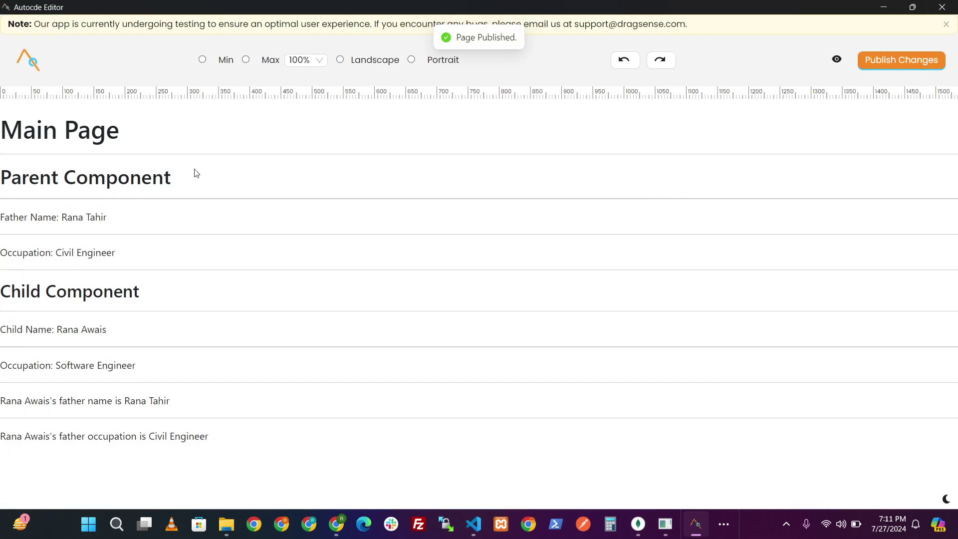
{"action": "left_click", "coordinate": [336, 523]}
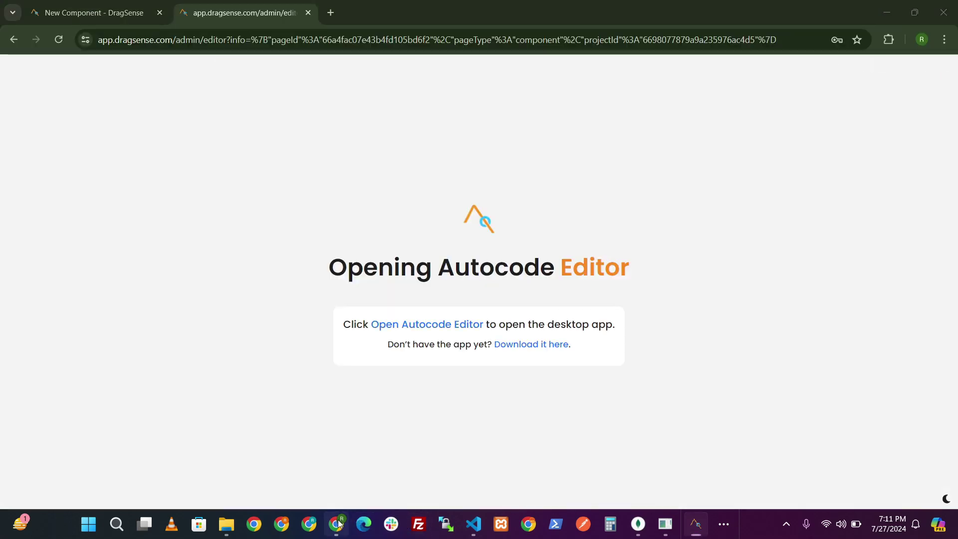
- Load localhost:3000 in a new Chrome tab and check the father's name and occupation lines
{"action": "left_click", "coordinate": [329, 14]}
{"action": "key", "text": "Down"}
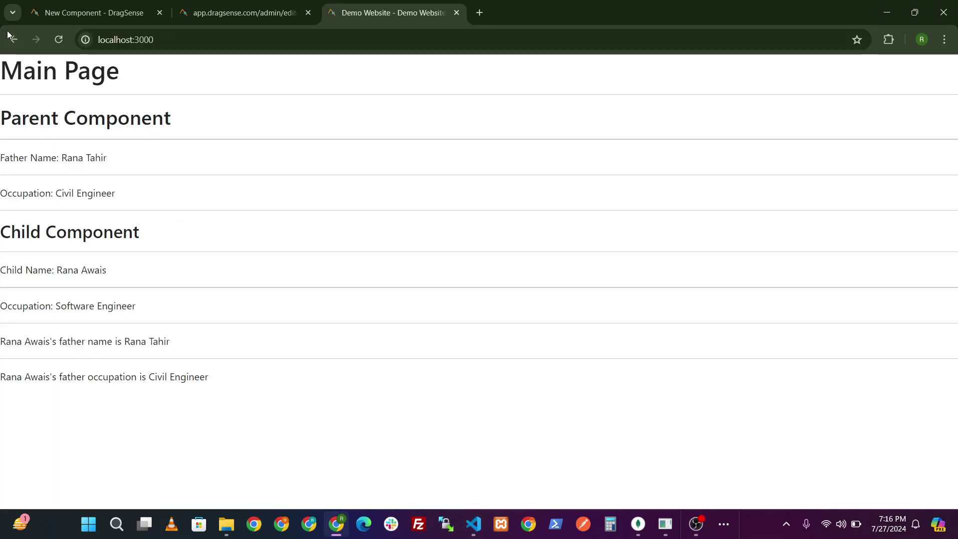
{"action": "left_click_drag", "start_coordinate": [60, 159], "coordinate": [1, 118]}
{"action": "left_click", "coordinate": [88, 148]}
{"action": "left_click_drag", "start_coordinate": [92, 203], "coordinate": [122, 209]}
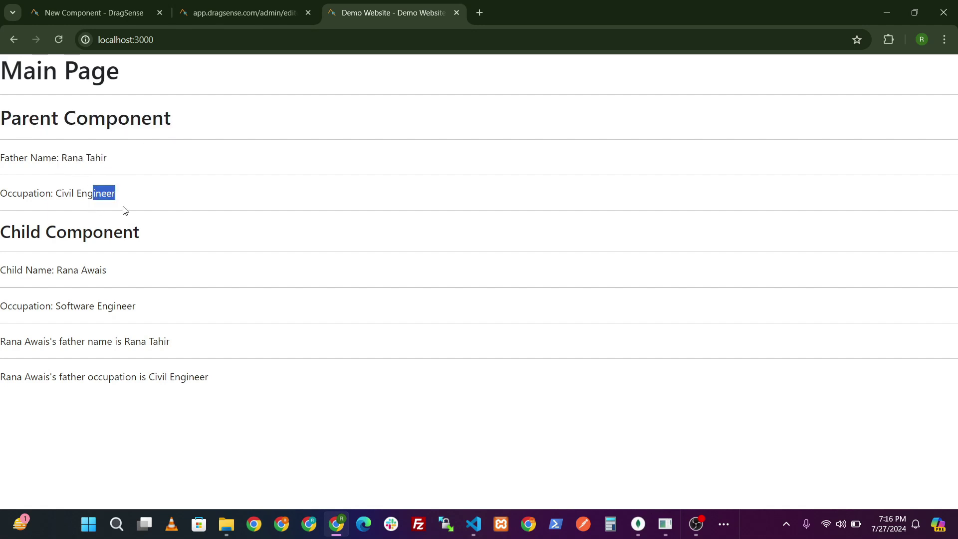
{"action": "left_click", "coordinate": [1, 250]}
{"action": "triple_click", "coordinate": [131, 306]}
{"action": "left_click", "coordinate": [130, 305]}
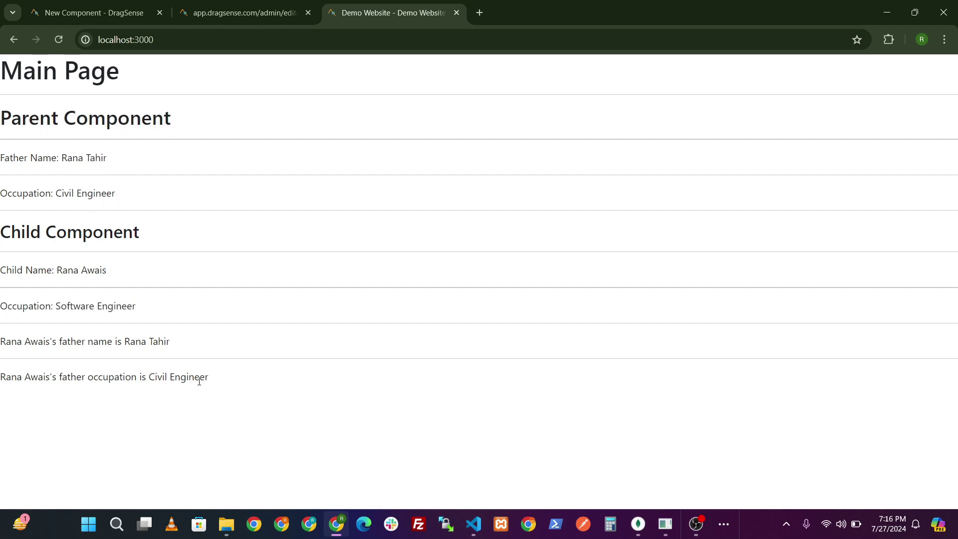